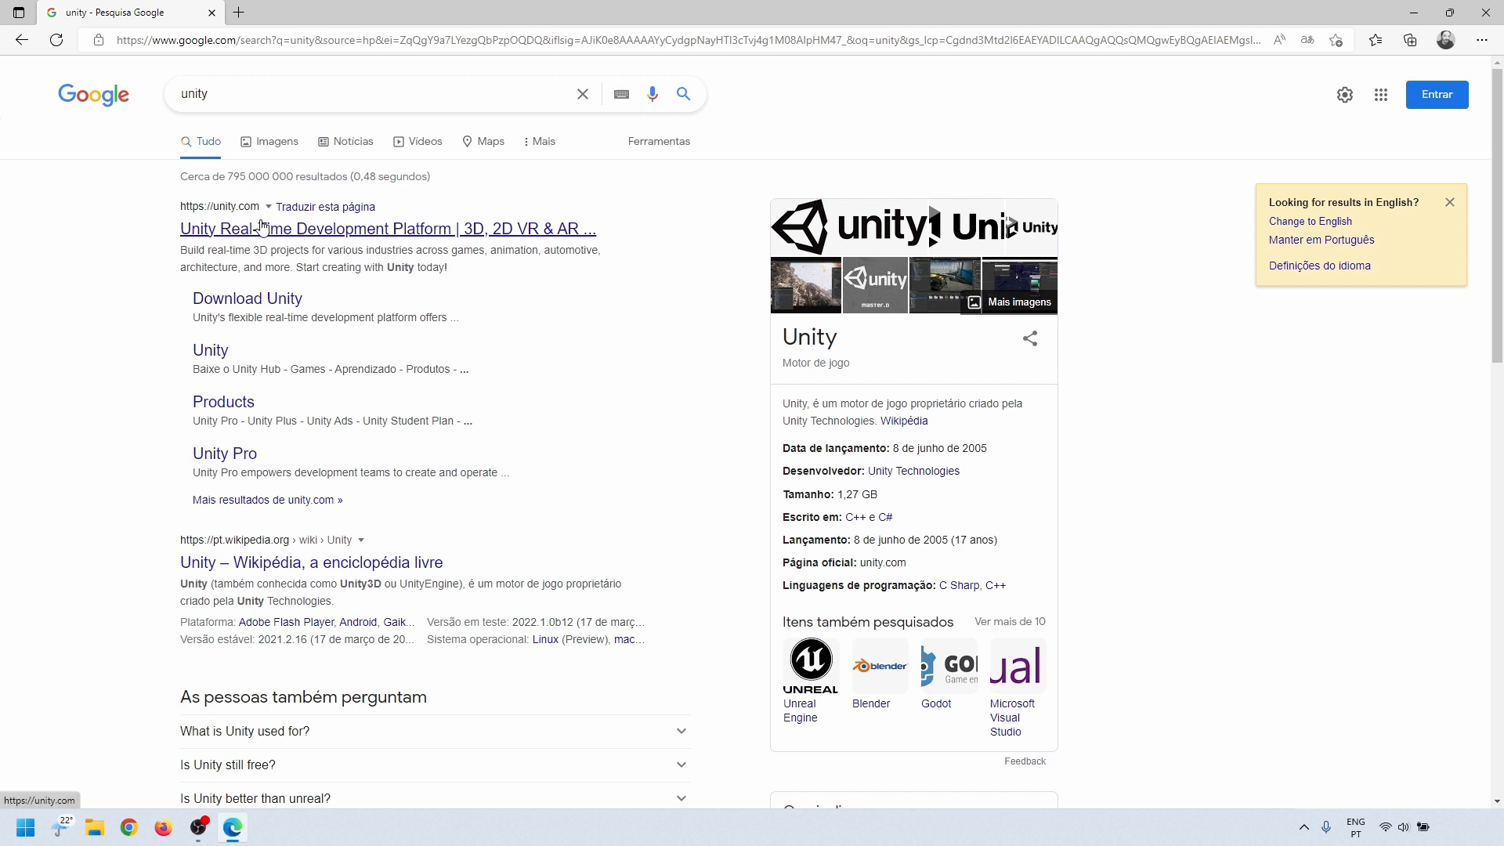
Step: Download the Unity Hub installer for Windows and save it as UnityHubSetup.exe in the Downloads folder
{"action": "left_click", "coordinate": [273, 308]}
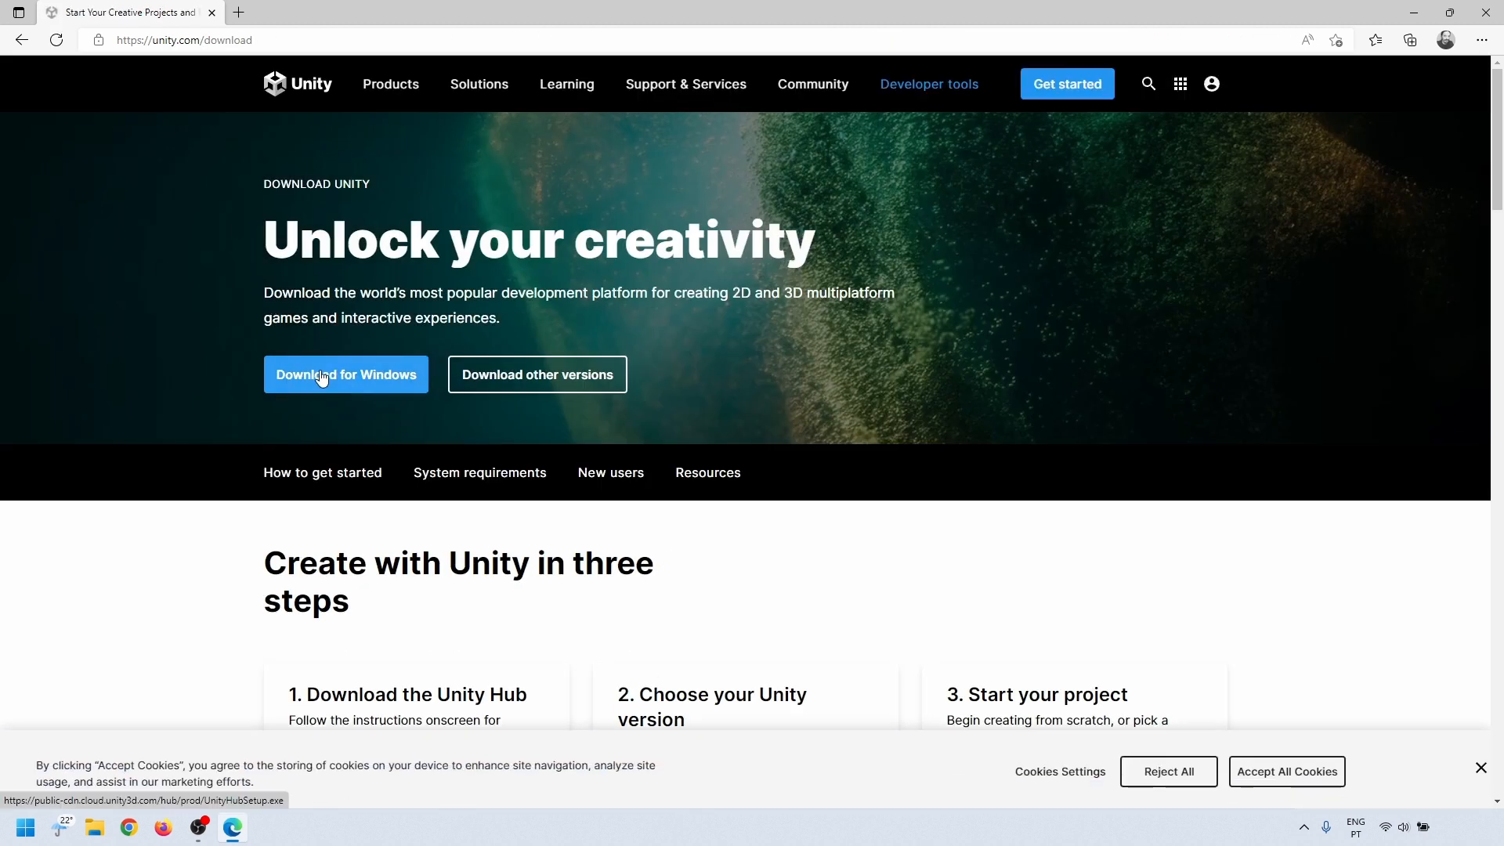
{"action": "left_click", "coordinate": [350, 376]}
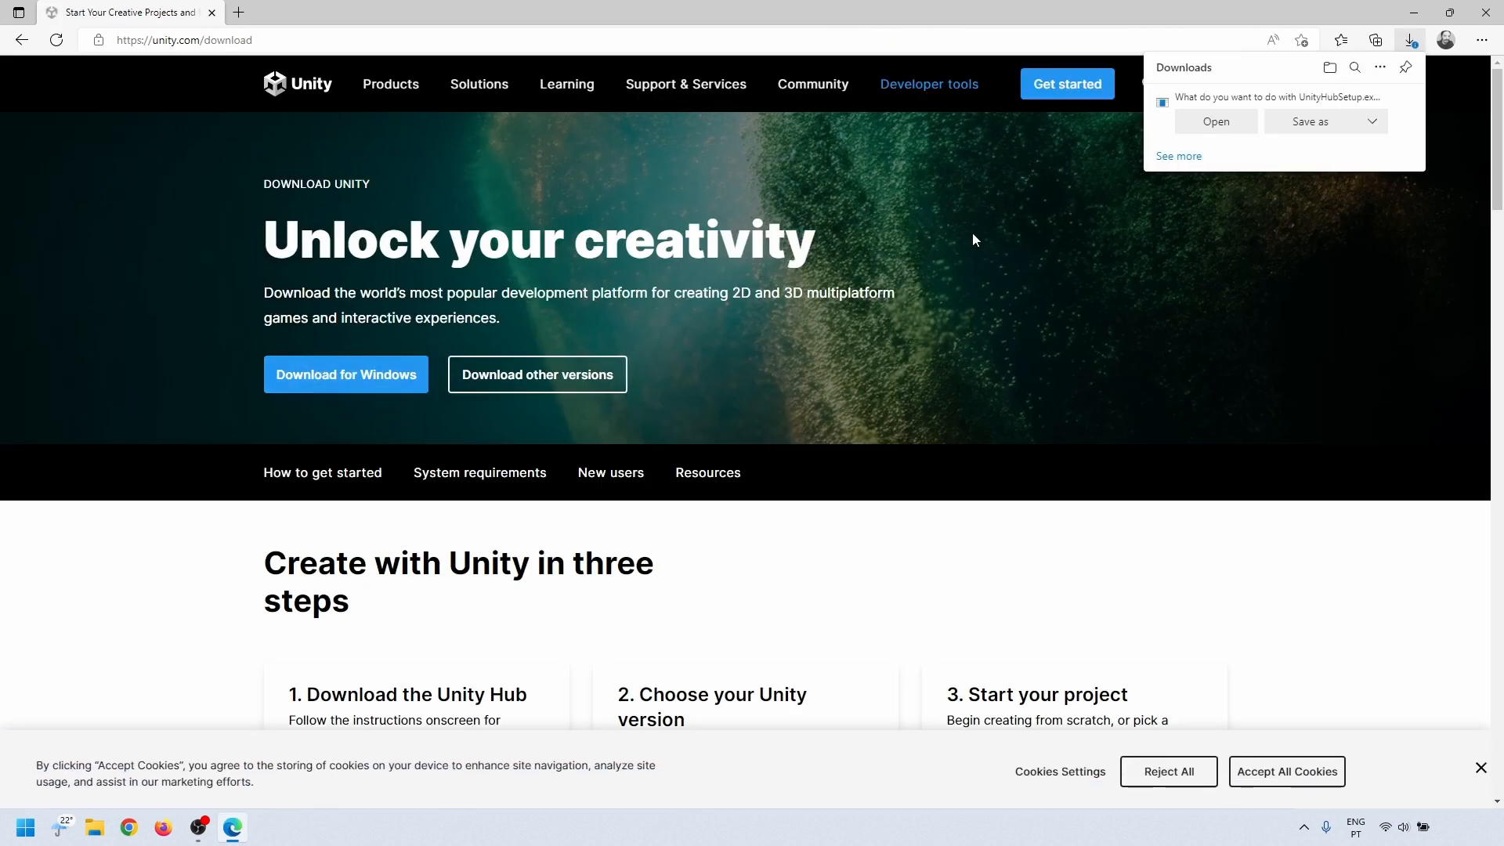
{"action": "left_click", "coordinate": [1295, 125]}
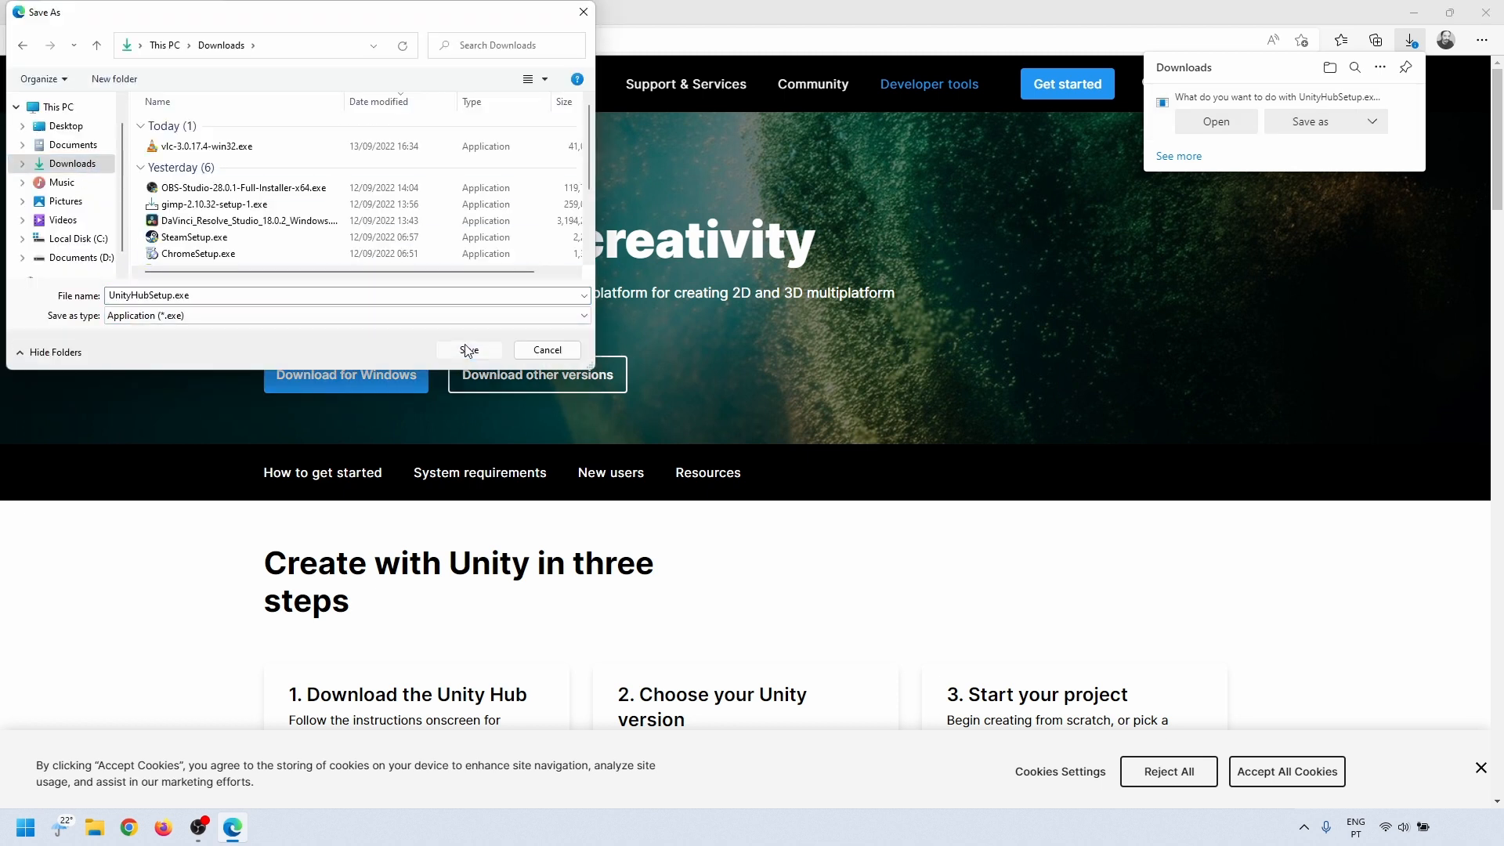
{"action": "left_click", "coordinate": [467, 348]}
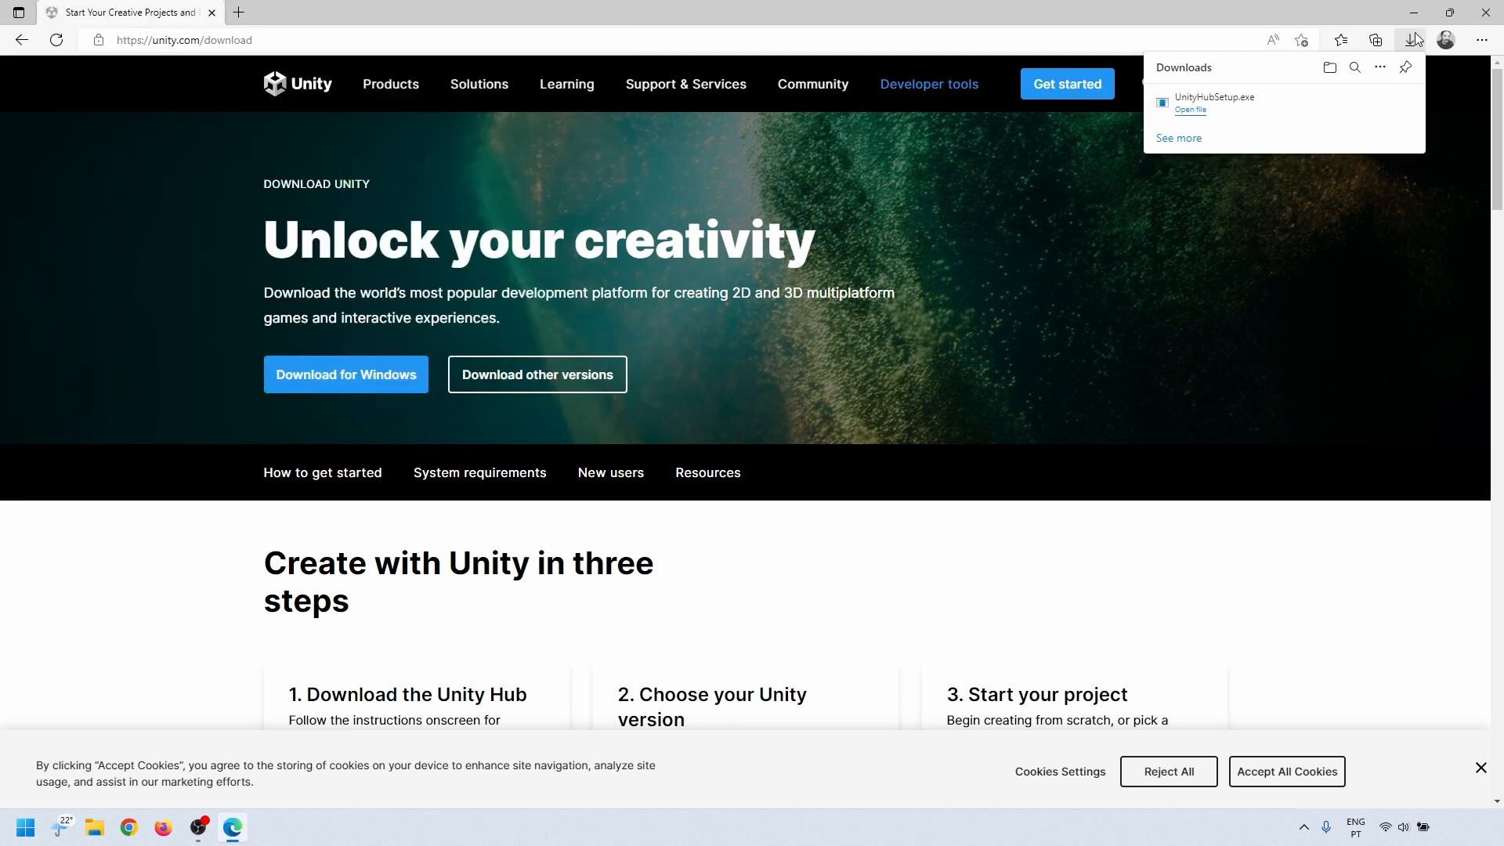
{"action": "left_click", "coordinate": [502, 415]}
{"action": "left_click", "coordinate": [1488, 8]}
Step: Run UnityHubSetup.exe from the Downloads folder
{"action": "key", "text": "super+e"}
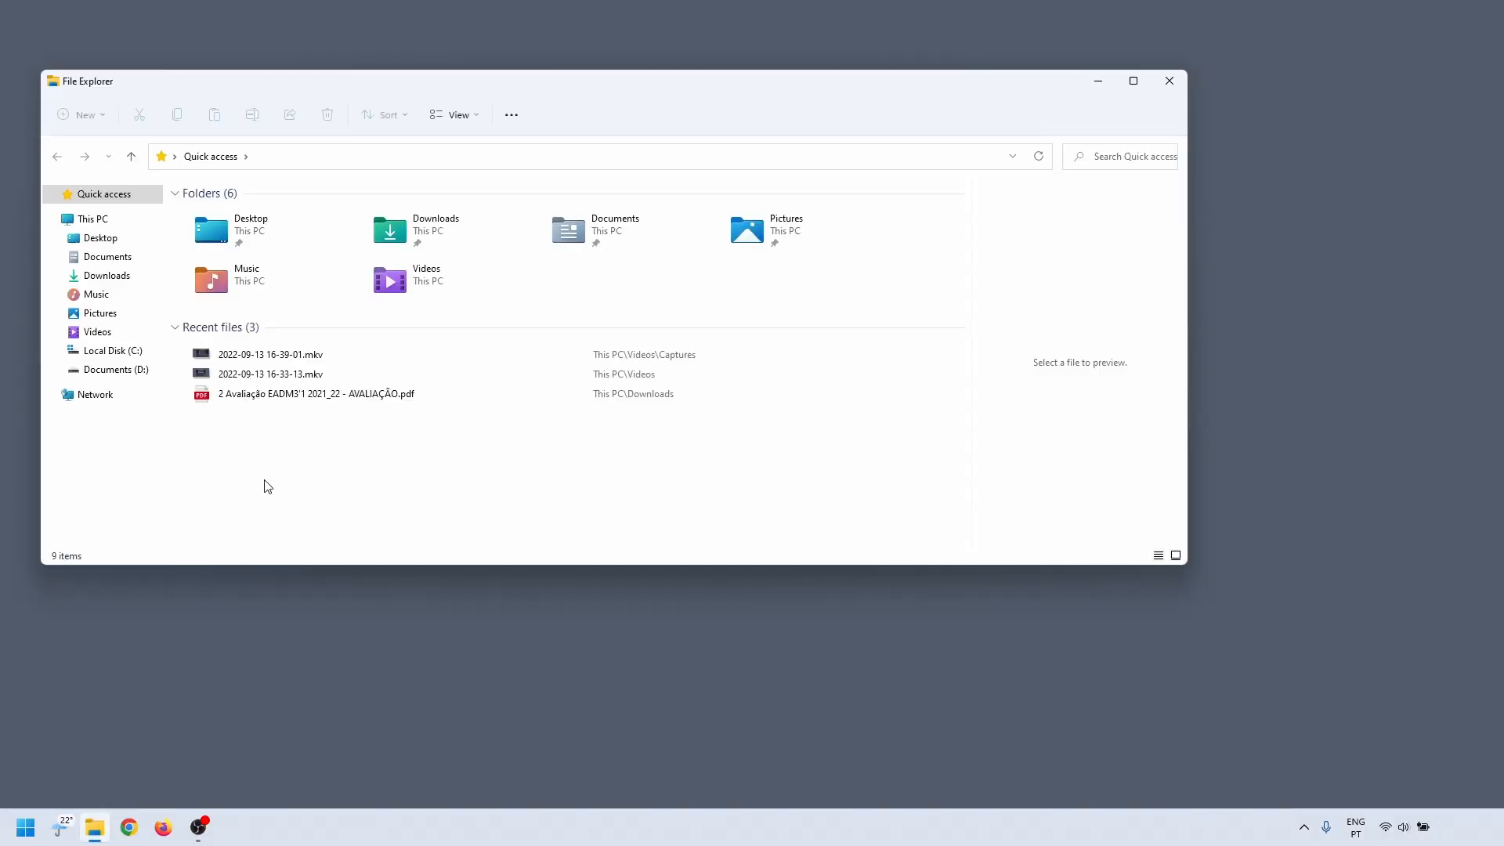
{"action": "double_click", "coordinate": [430, 233]}
{"action": "left_click", "coordinate": [232, 234]}
{"action": "double_click", "coordinate": [231, 234]}
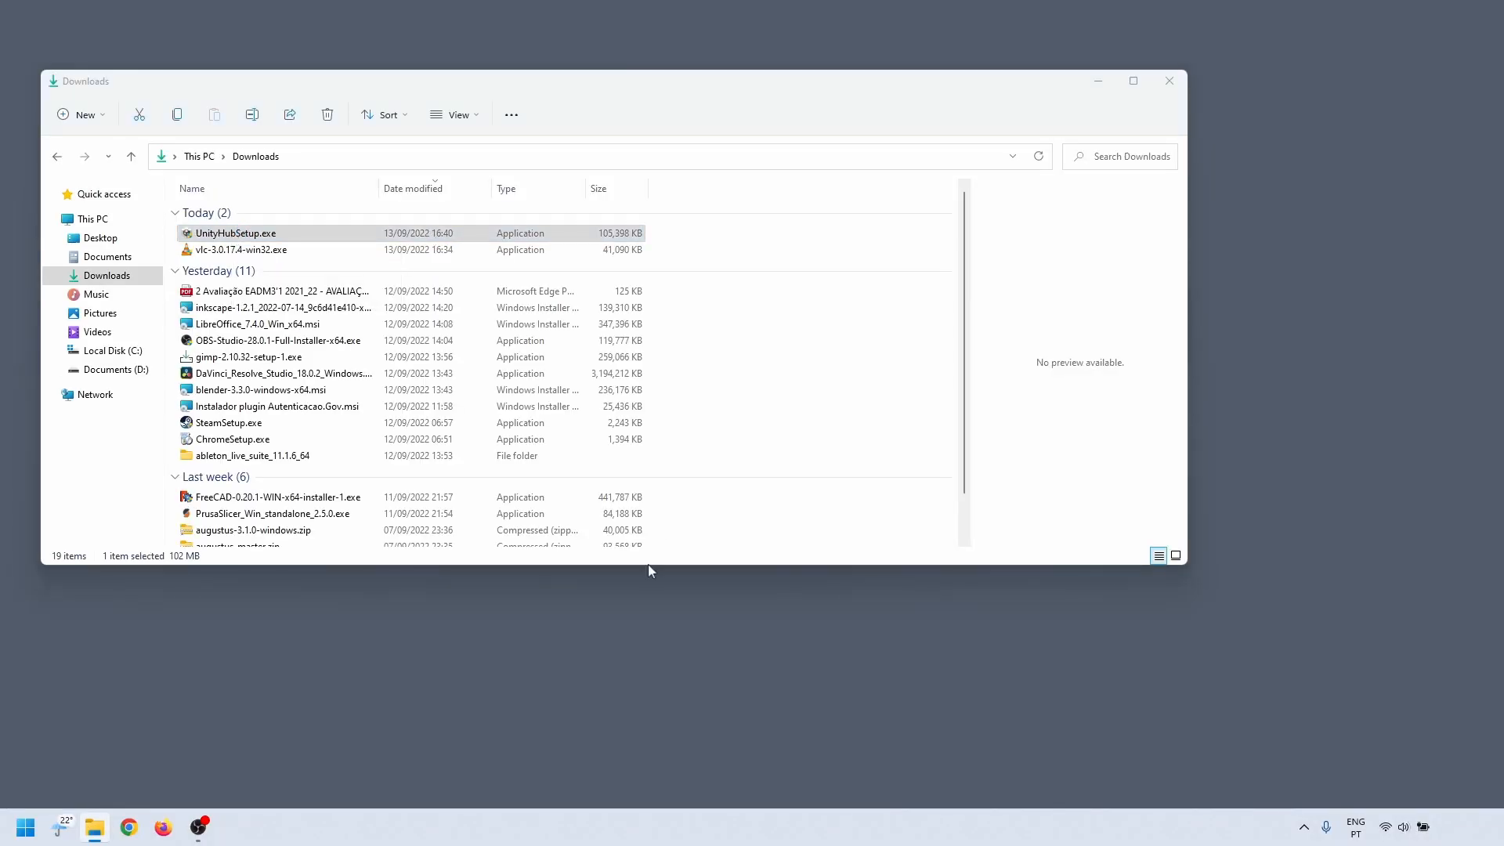
Step: Install Unity Hub through its setup wizard and finish with the option to run it enabled
{"action": "left_click", "coordinate": [1168, 81]}
{"action": "left_click", "coordinate": [866, 446]}
{"action": "left_click", "coordinate": [868, 449]}
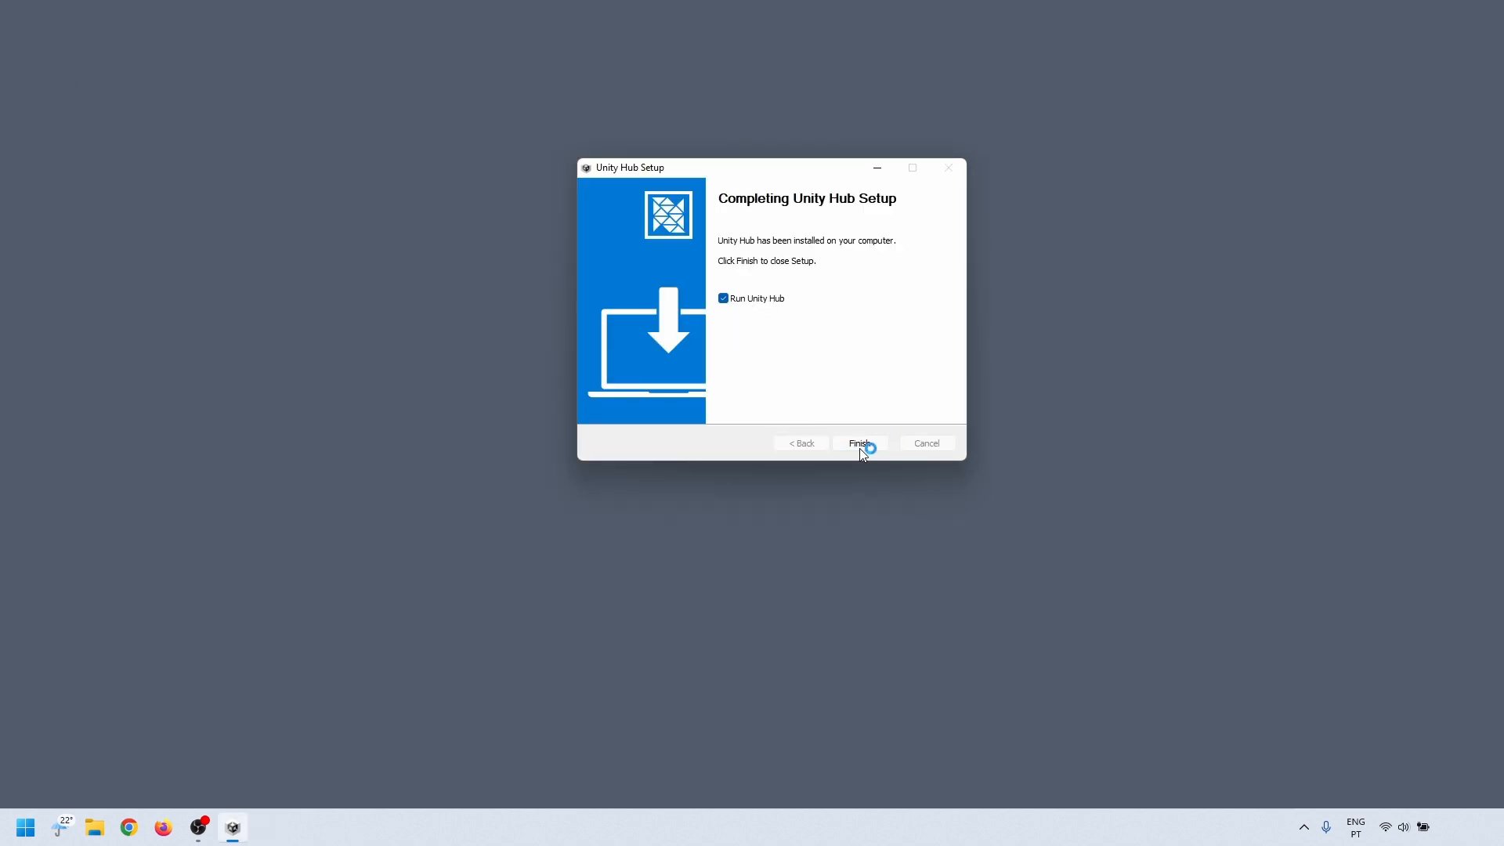
{"action": "left_click", "coordinate": [859, 448]}
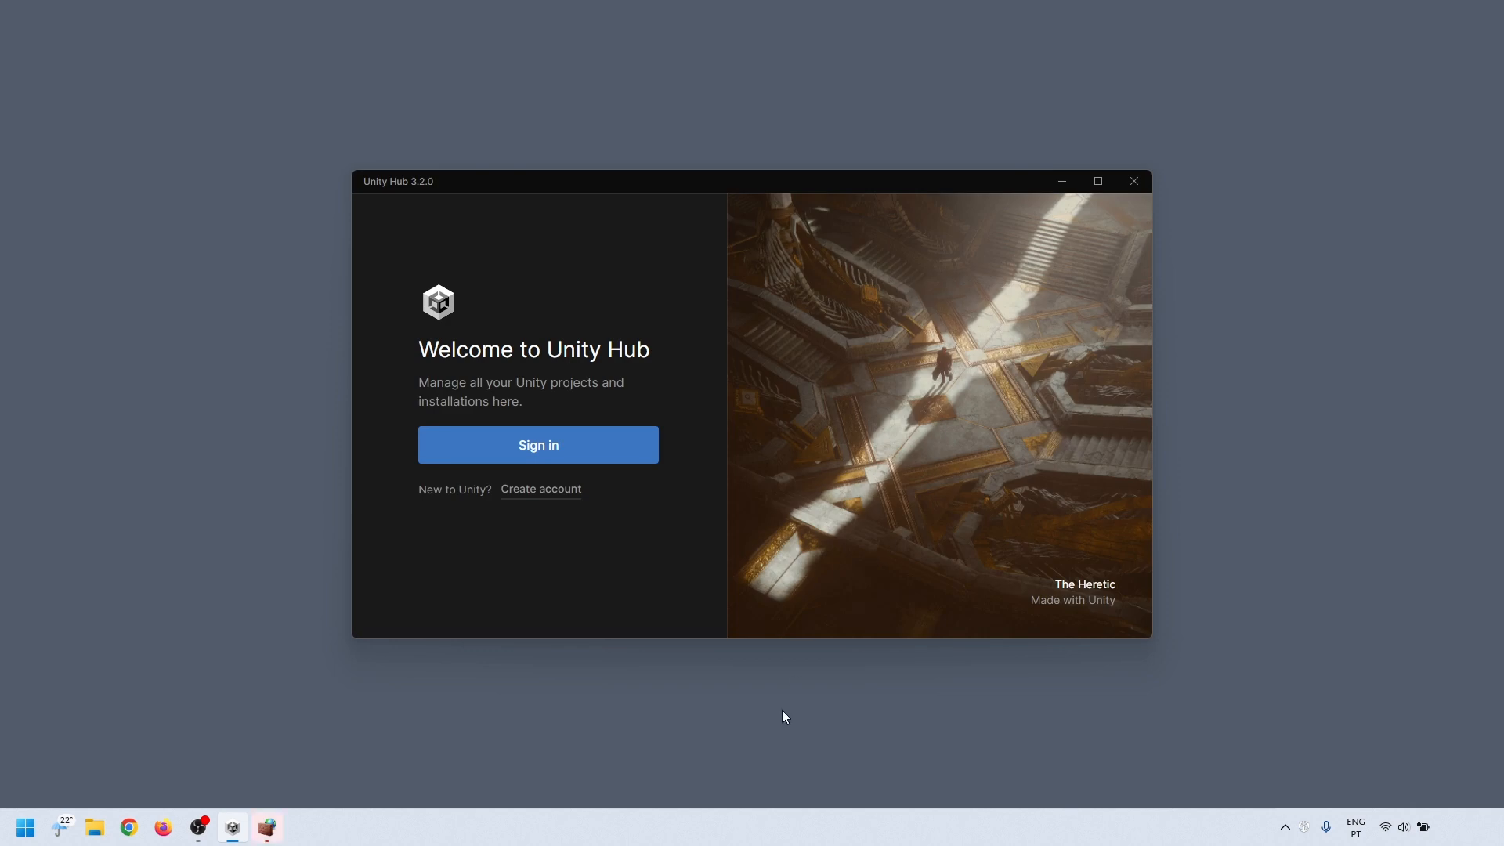
{"action": "left_click", "coordinate": [832, 558]}
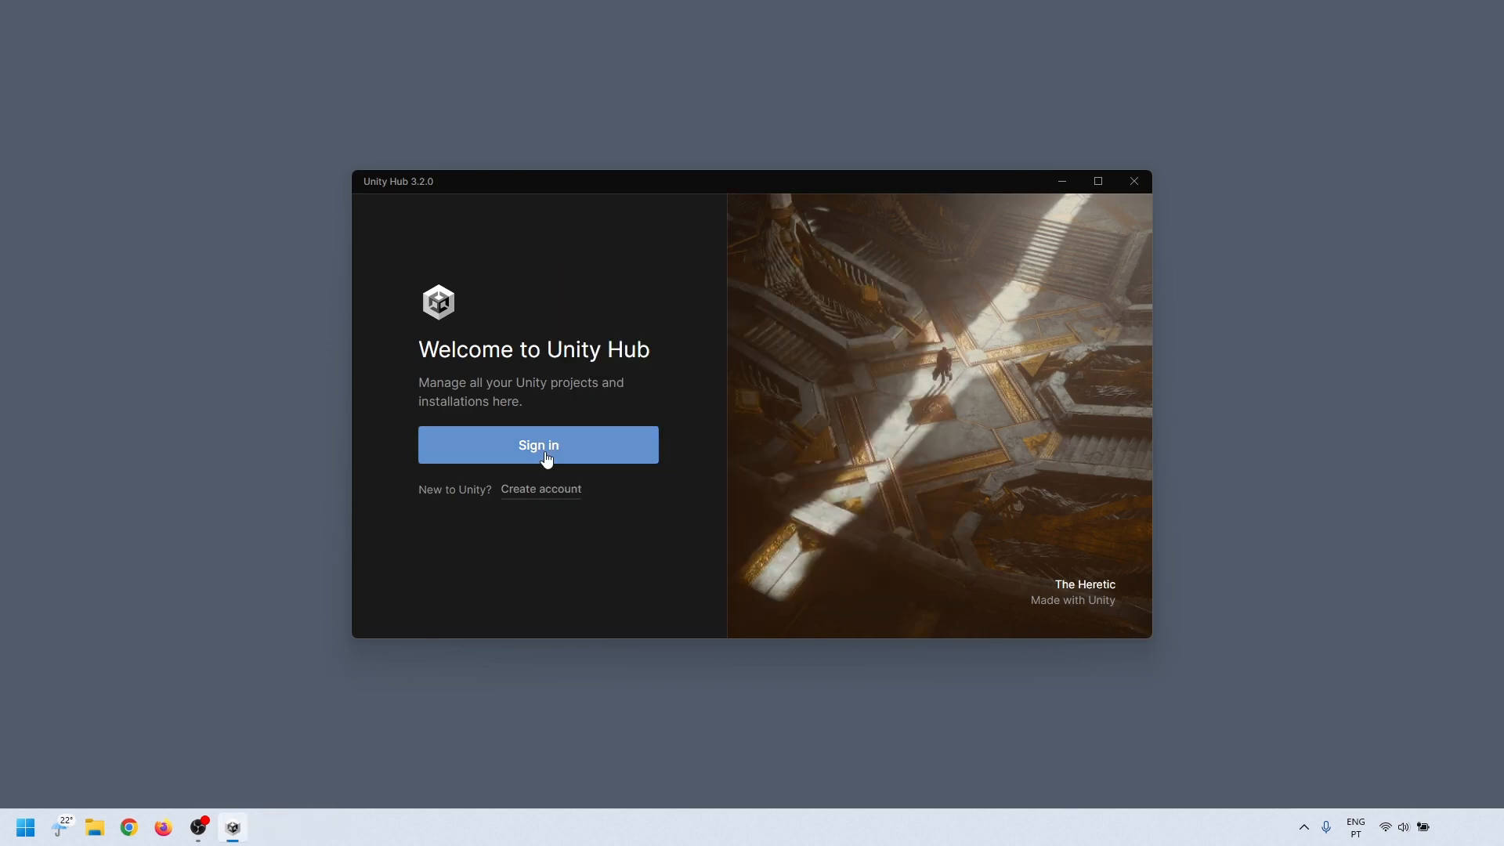
Step: Sign in to the Unity ID with the account e-mail and password, always allowing api.unity.com to open Unity Hub
{"action": "left_click", "coordinate": [547, 455]}
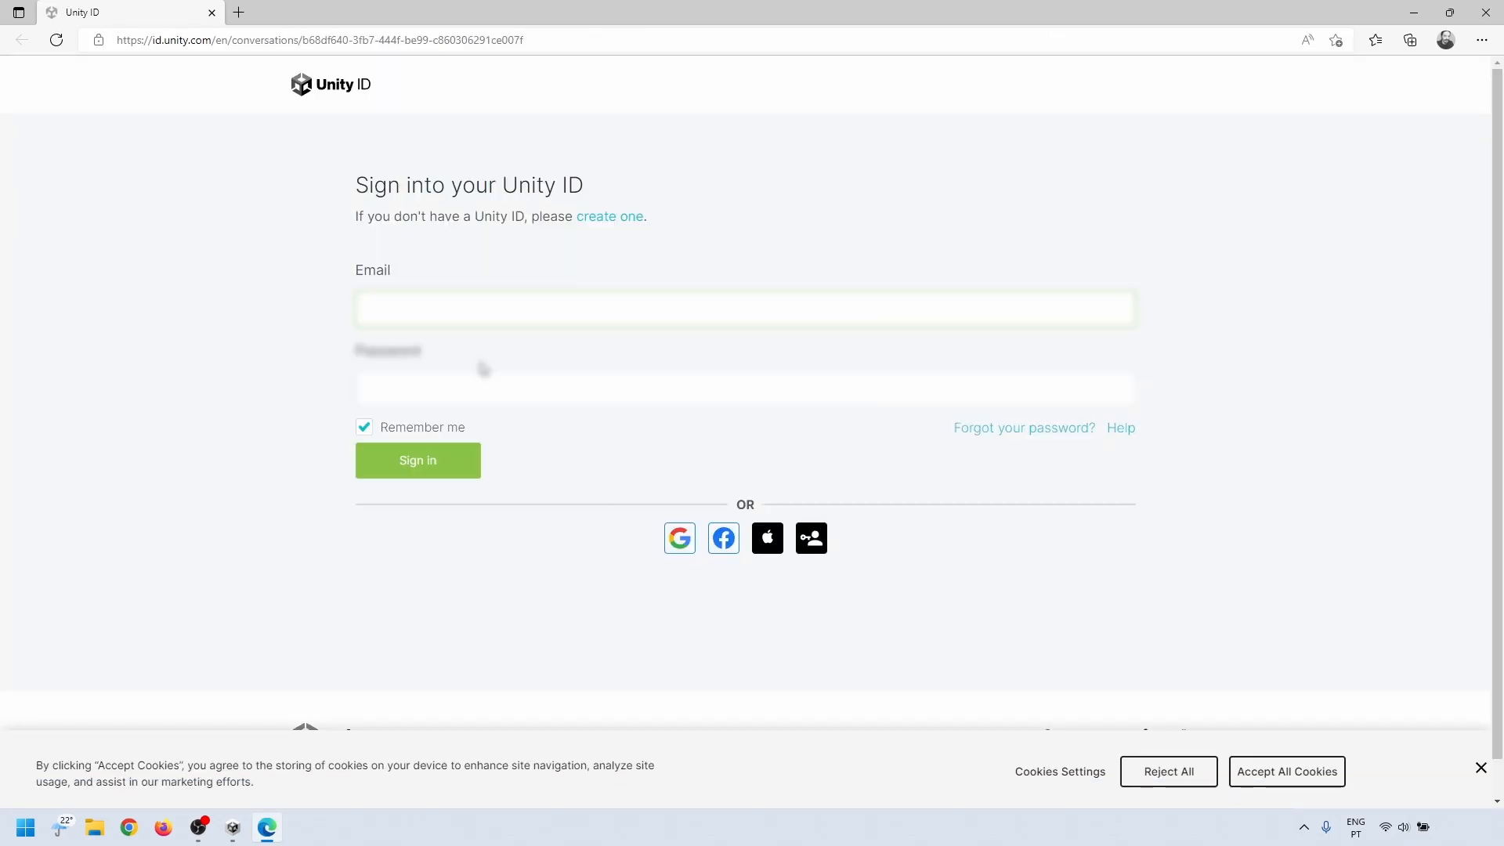
{"action": "left_click", "coordinate": [473, 307]}
{"action": "type", "text": "[unreadable][unreadable]"}
{"action": "key", "text": "Tab"}
{"action": "type", "text": "[masked]"}
{"action": "left_click", "coordinate": [363, 427]}
{"action": "left_click", "coordinate": [428, 470]}
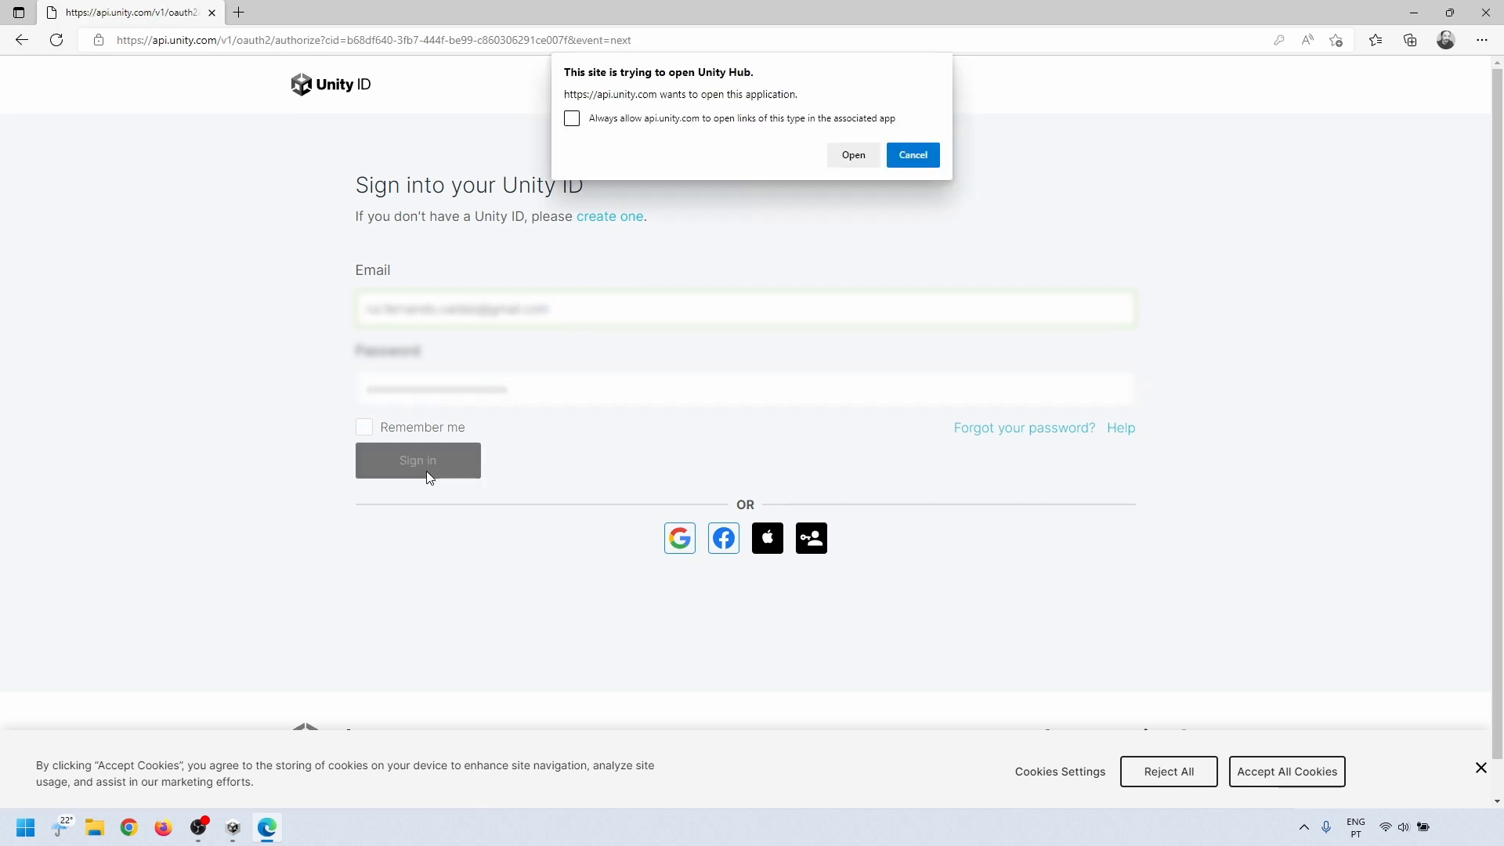
{"action": "left_click", "coordinate": [572, 119]}
{"action": "left_click", "coordinate": [853, 154]}
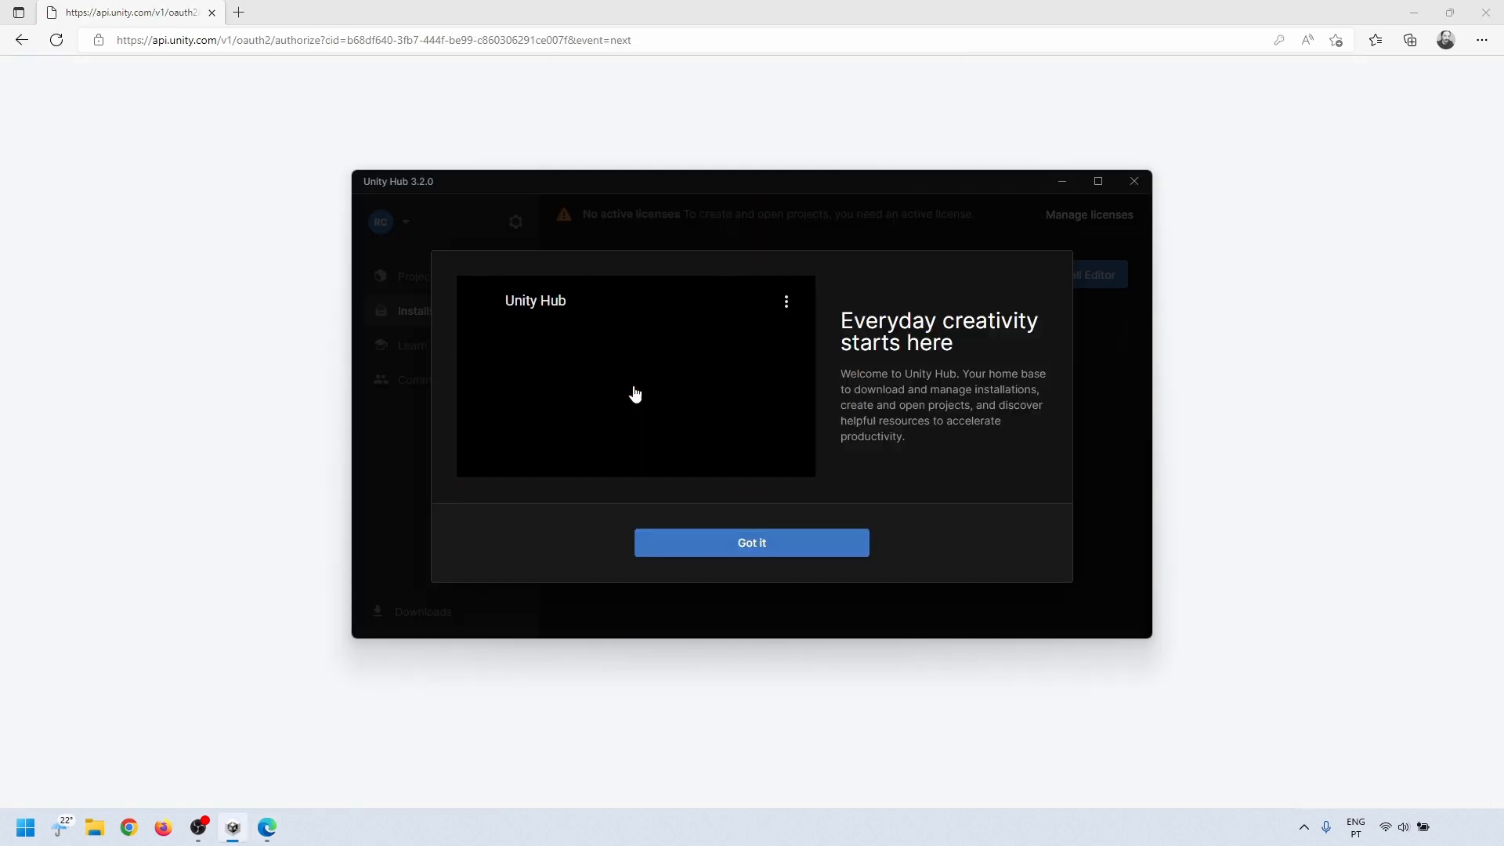
Step: Skip the suggested Unity Editor installation and agree to the free Personal Edition license
{"action": "left_click", "coordinate": [759, 552]}
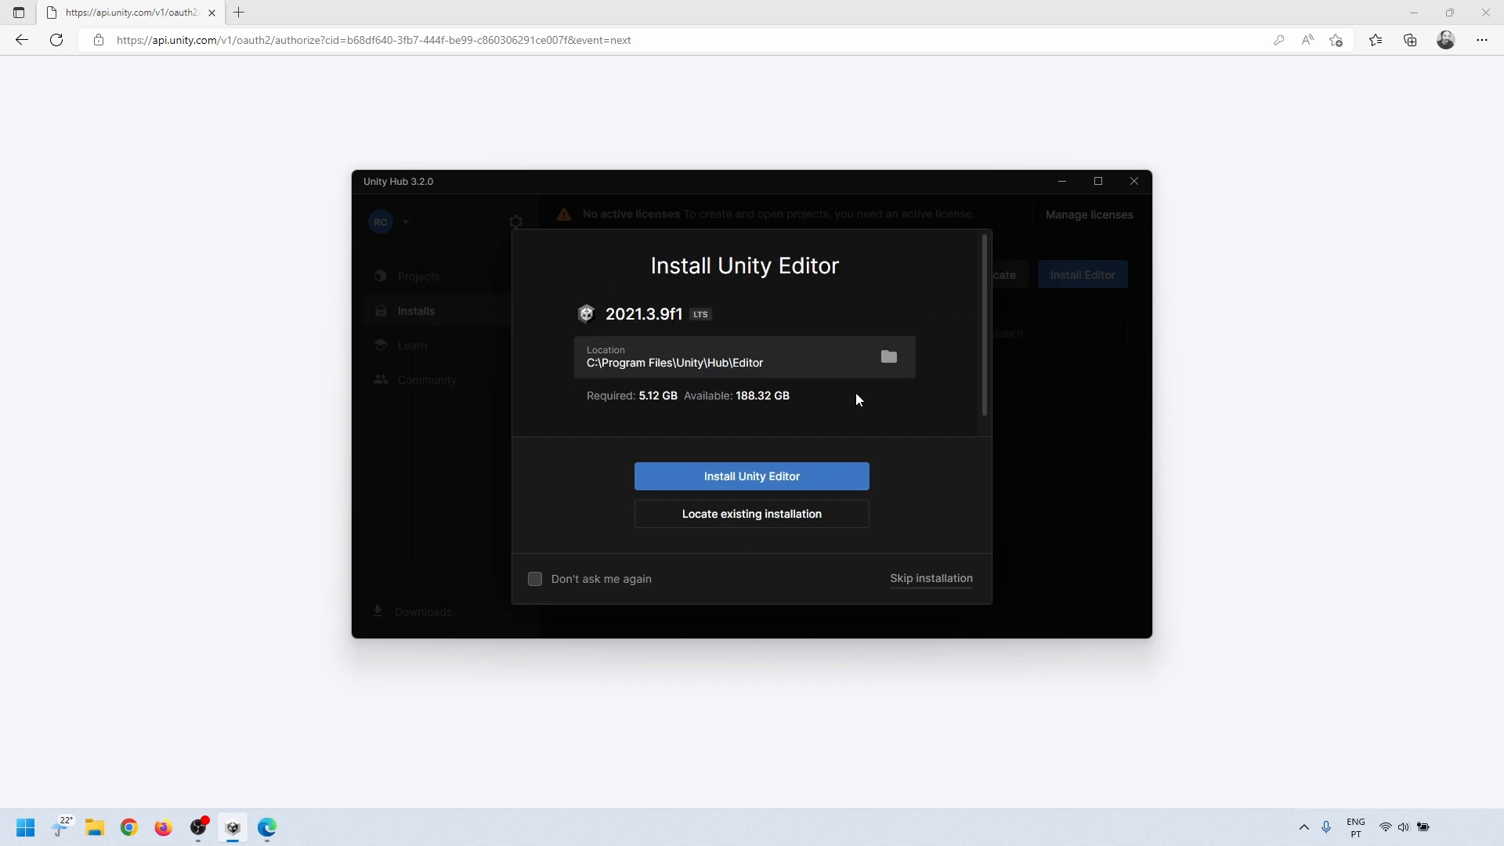
{"action": "left_click", "coordinate": [915, 583]}
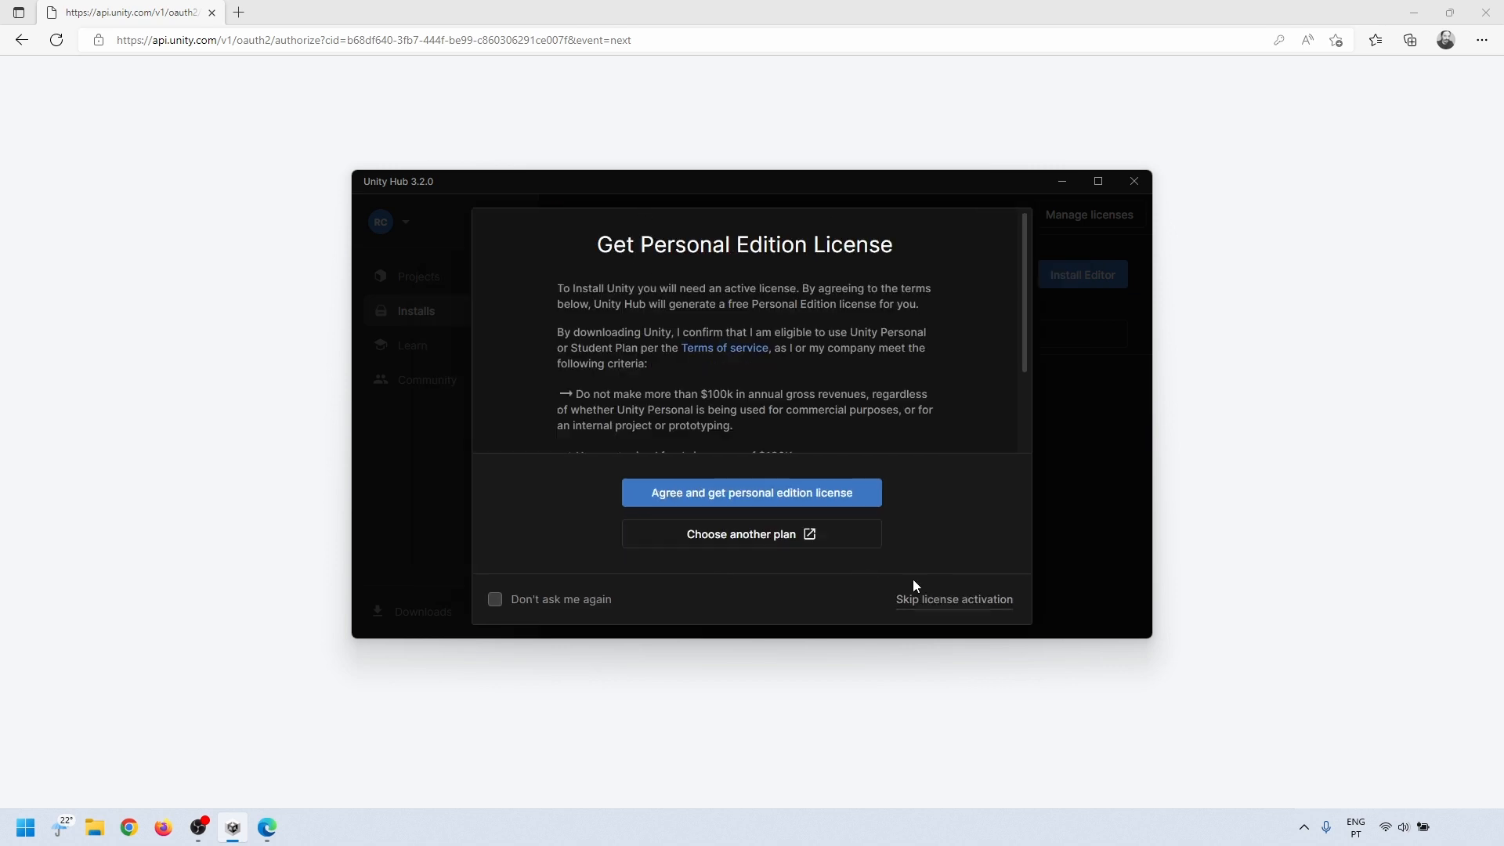
{"action": "left_click_drag", "start_coordinate": [1026, 257], "coordinate": [1035, 213]}
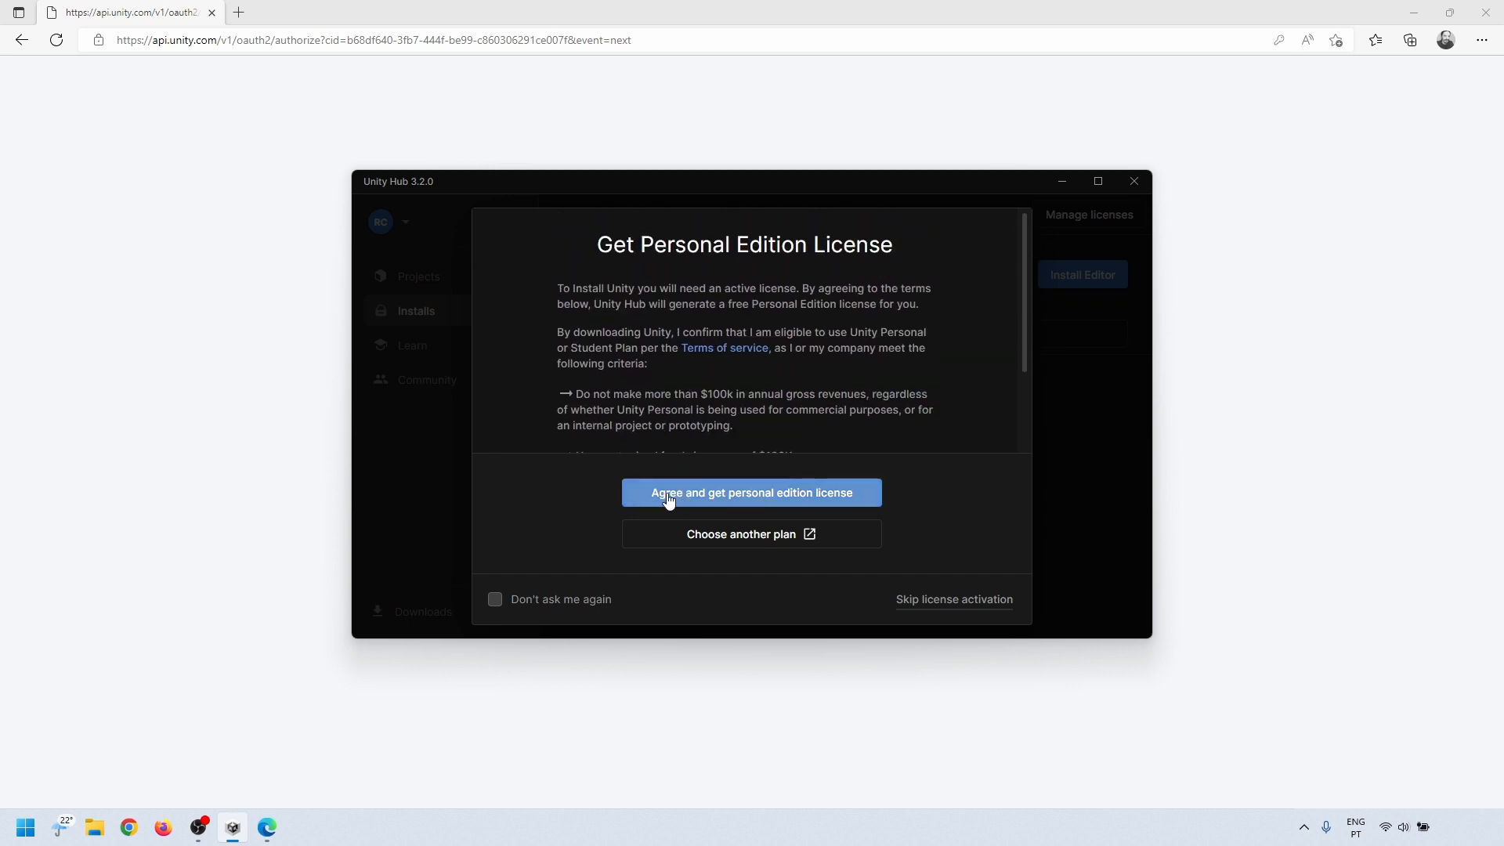
{"action": "left_click", "coordinate": [716, 494]}
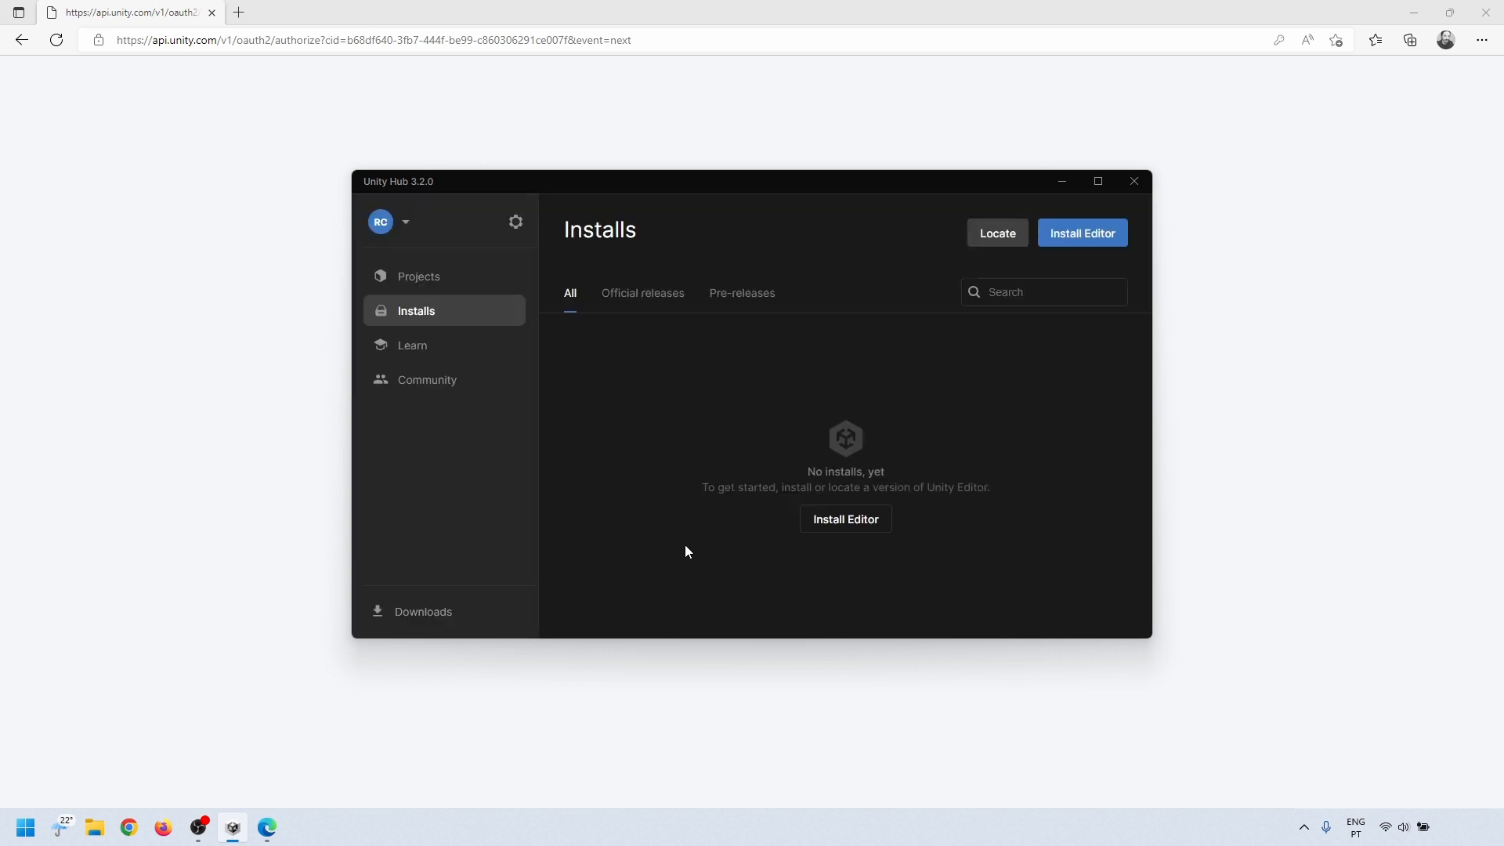
Step: Look through the account options and the Installs, Licenses and Advanced preferences of Unity Hub
{"action": "left_click", "coordinate": [405, 224]}
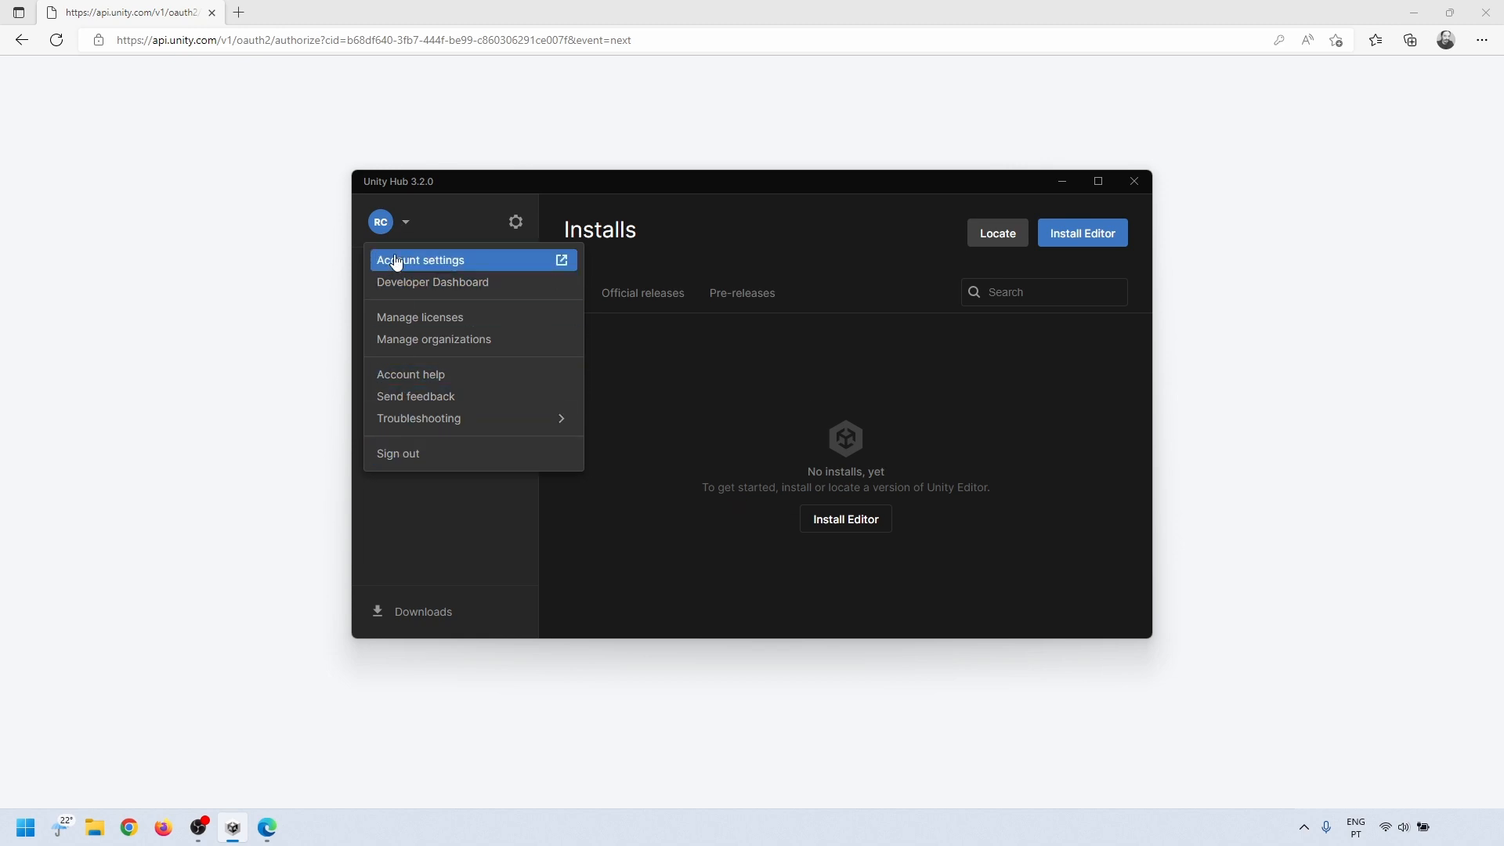
{"action": "left_click", "coordinate": [406, 225]}
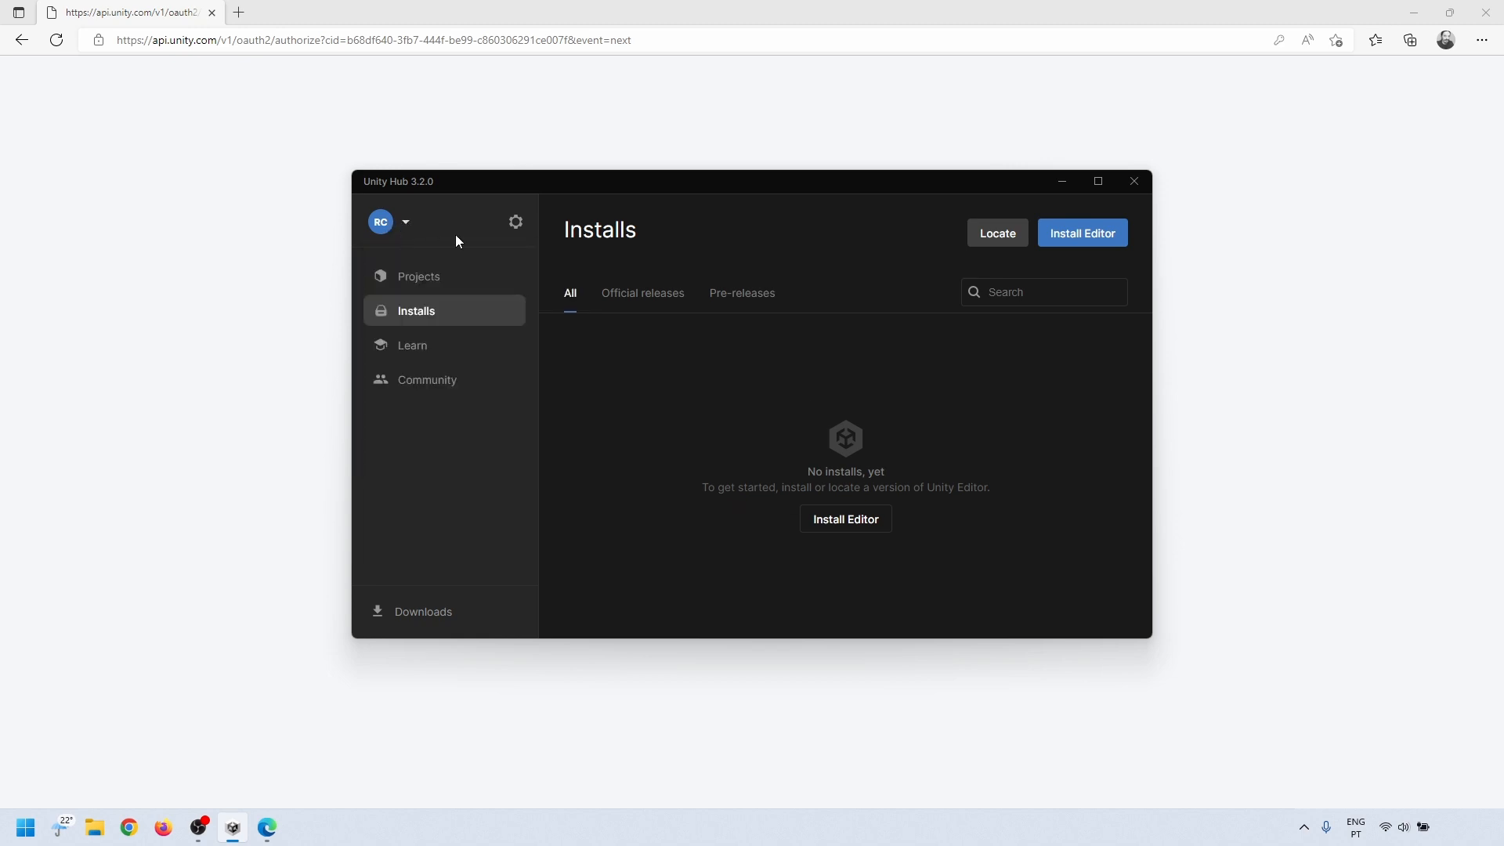
{"action": "left_click", "coordinate": [517, 223]}
{"action": "left_click", "coordinate": [474, 308]}
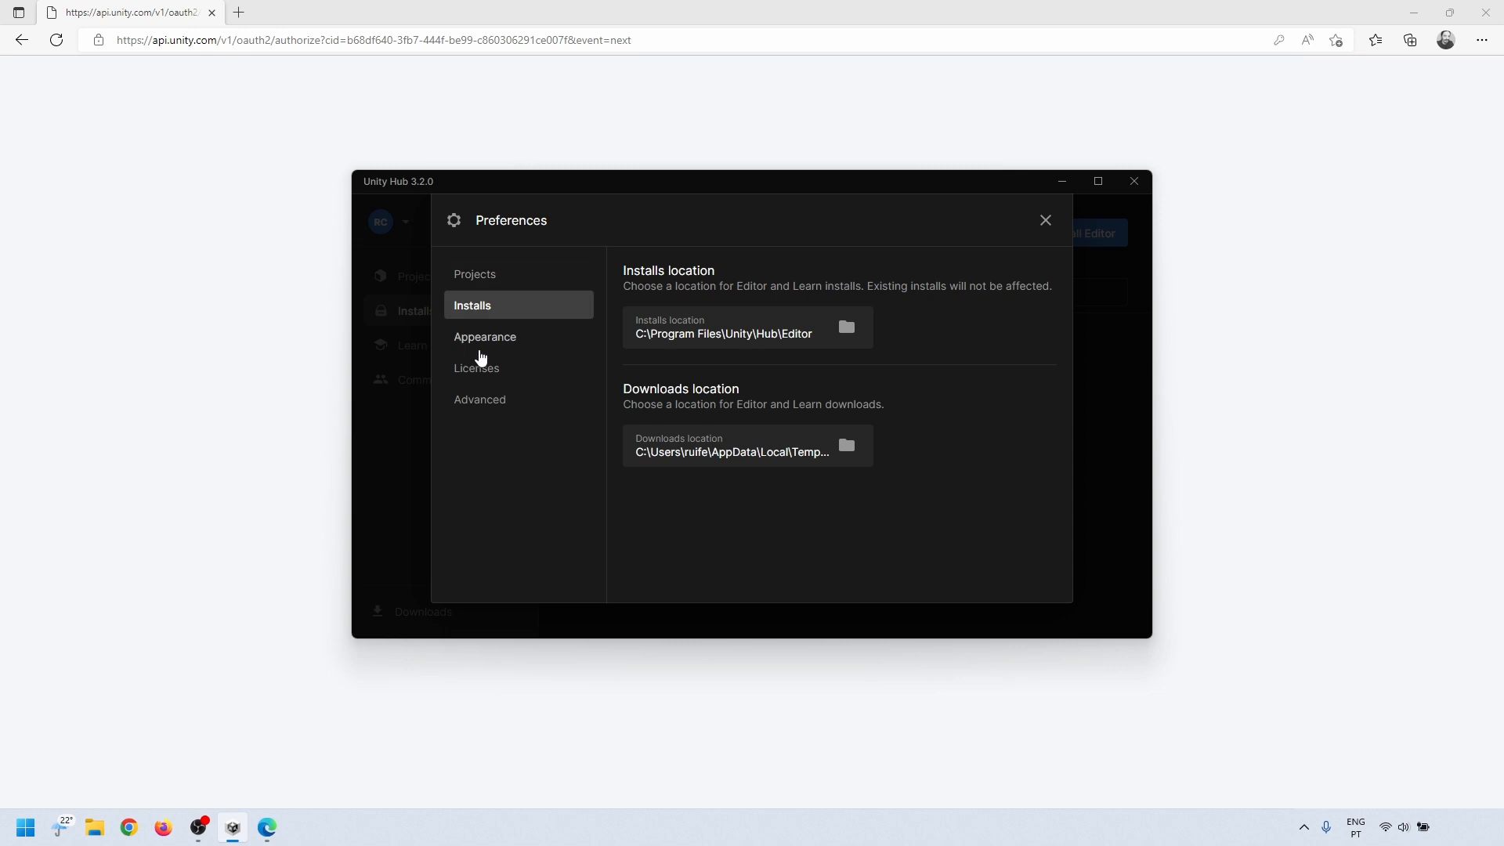
{"action": "left_click", "coordinate": [480, 368]}
{"action": "left_click", "coordinate": [479, 400]}
{"action": "left_click", "coordinate": [558, 276]}
{"action": "left_click", "coordinate": [398, 311]}
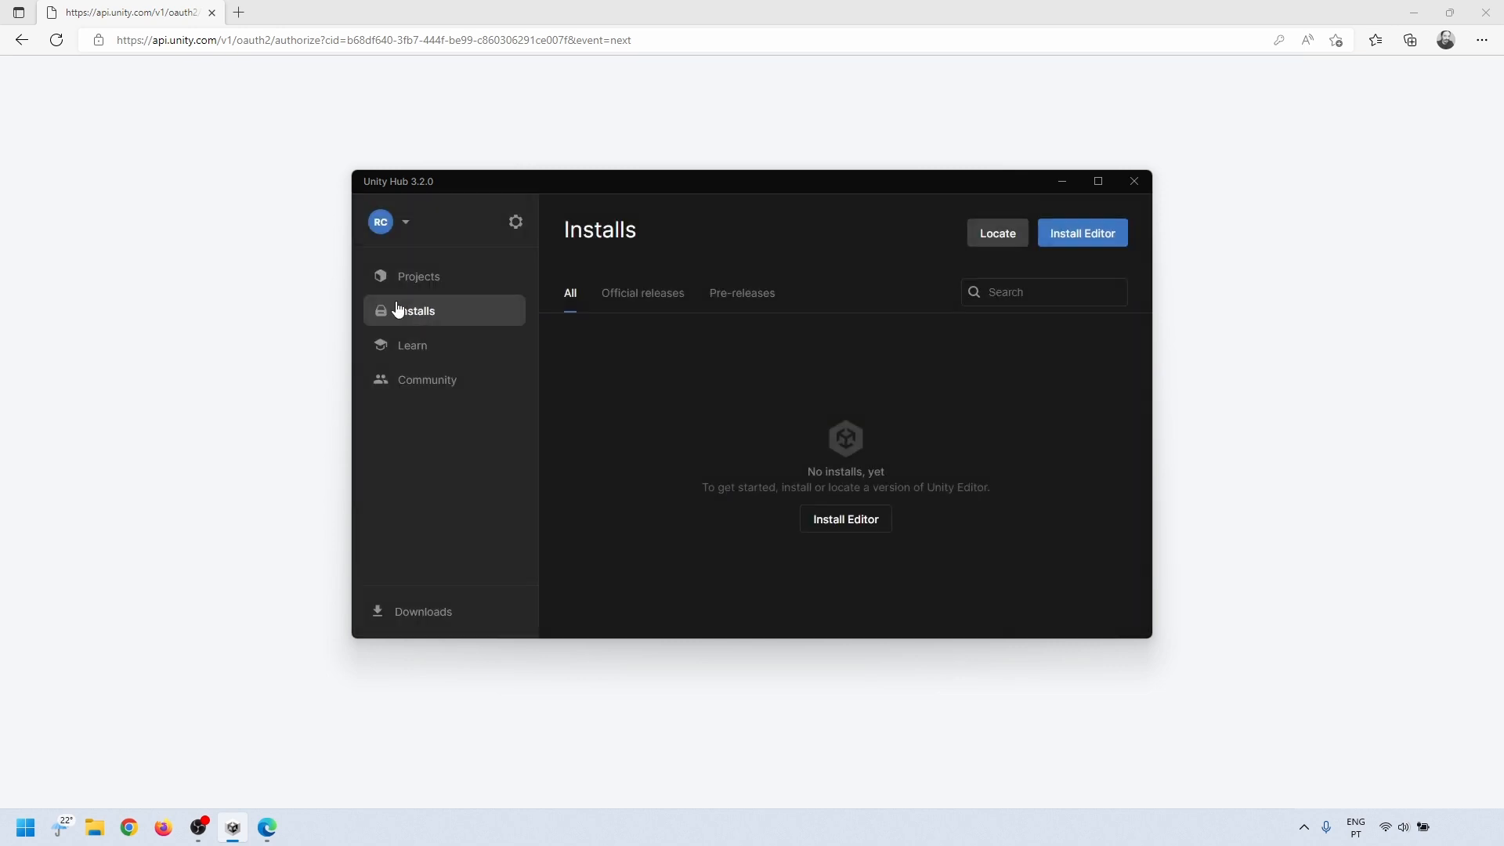
Step: Review the Projects, Installs, Learn and Community sections of Unity Hub
{"action": "left_click", "coordinate": [414, 287]}
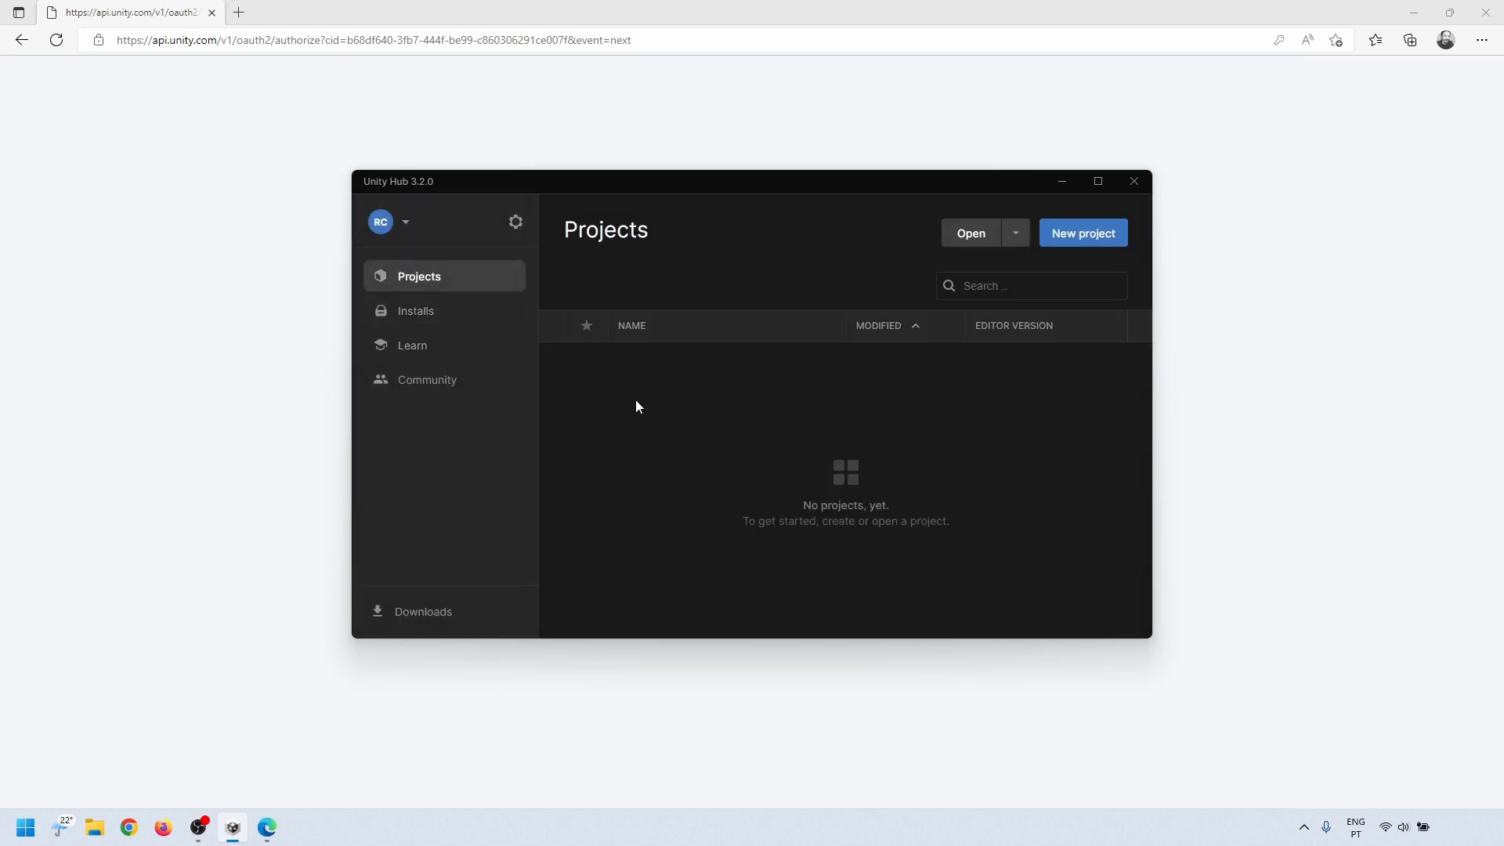
{"action": "left_click", "coordinate": [386, 313]}
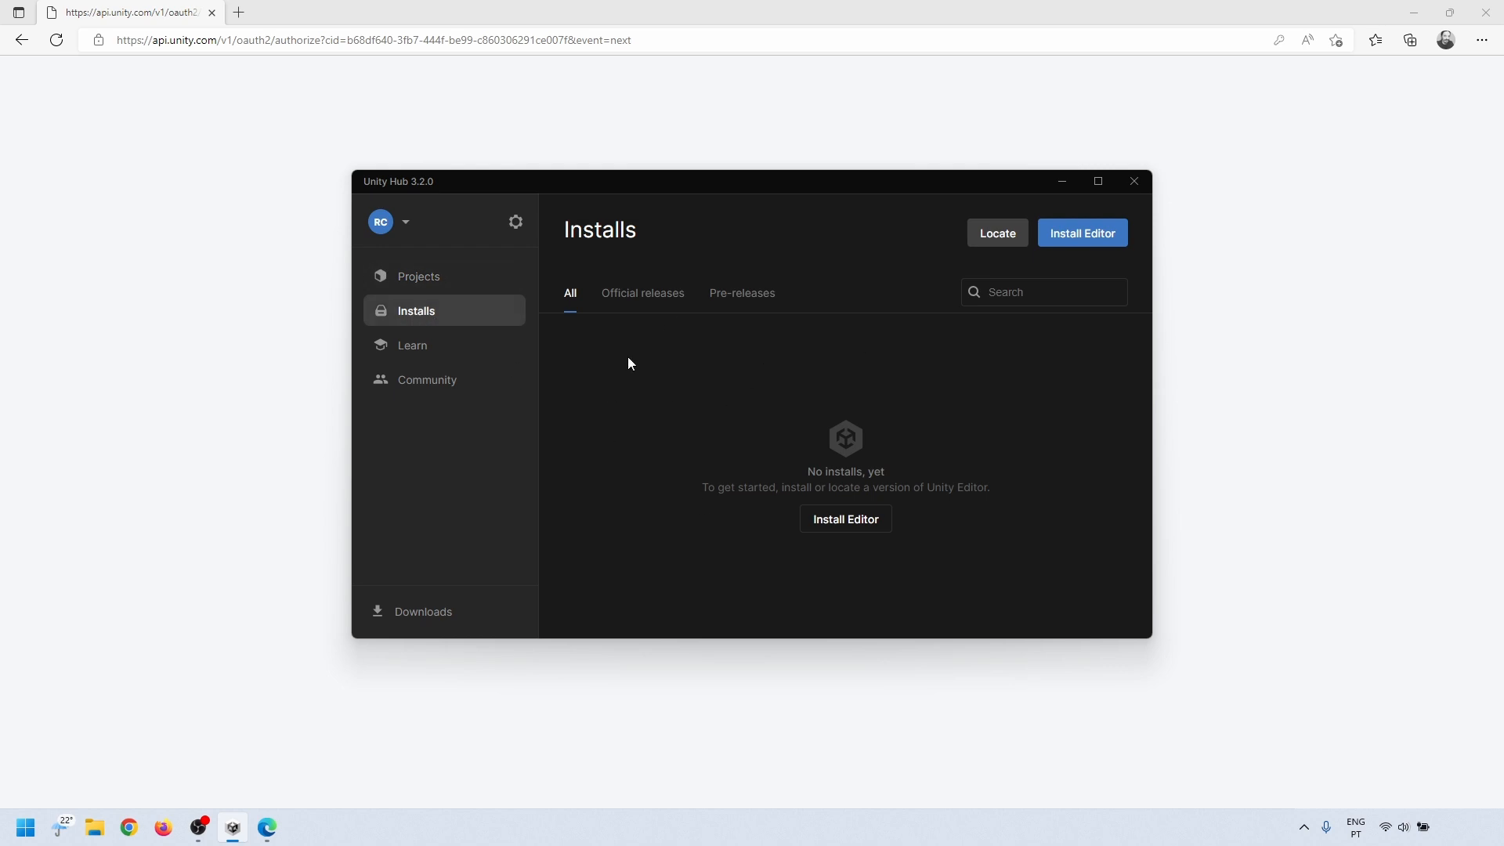
{"action": "left_click", "coordinate": [411, 347]}
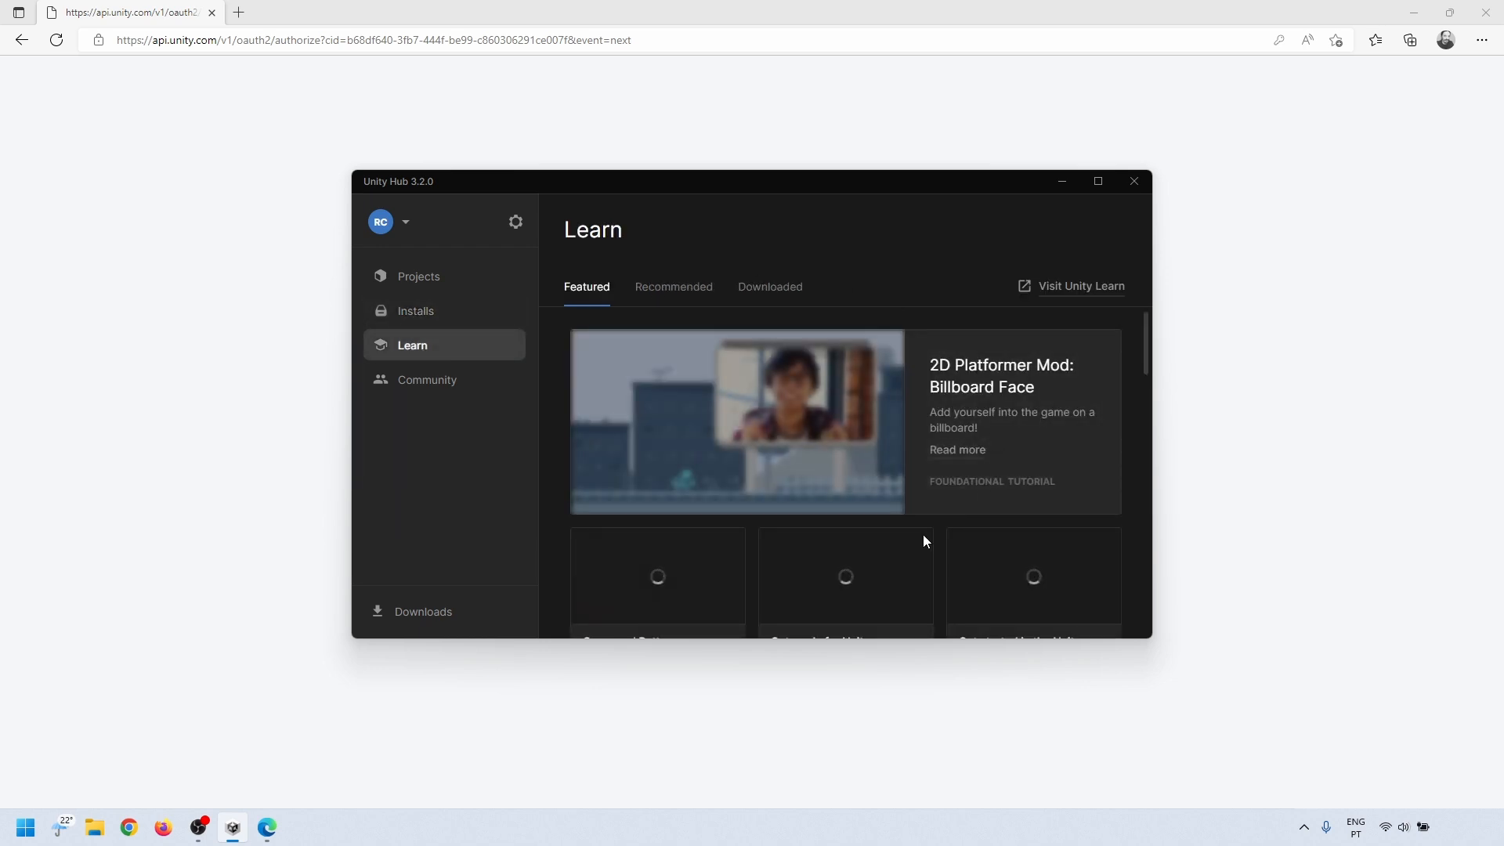
{"action": "left_click", "coordinate": [404, 384]}
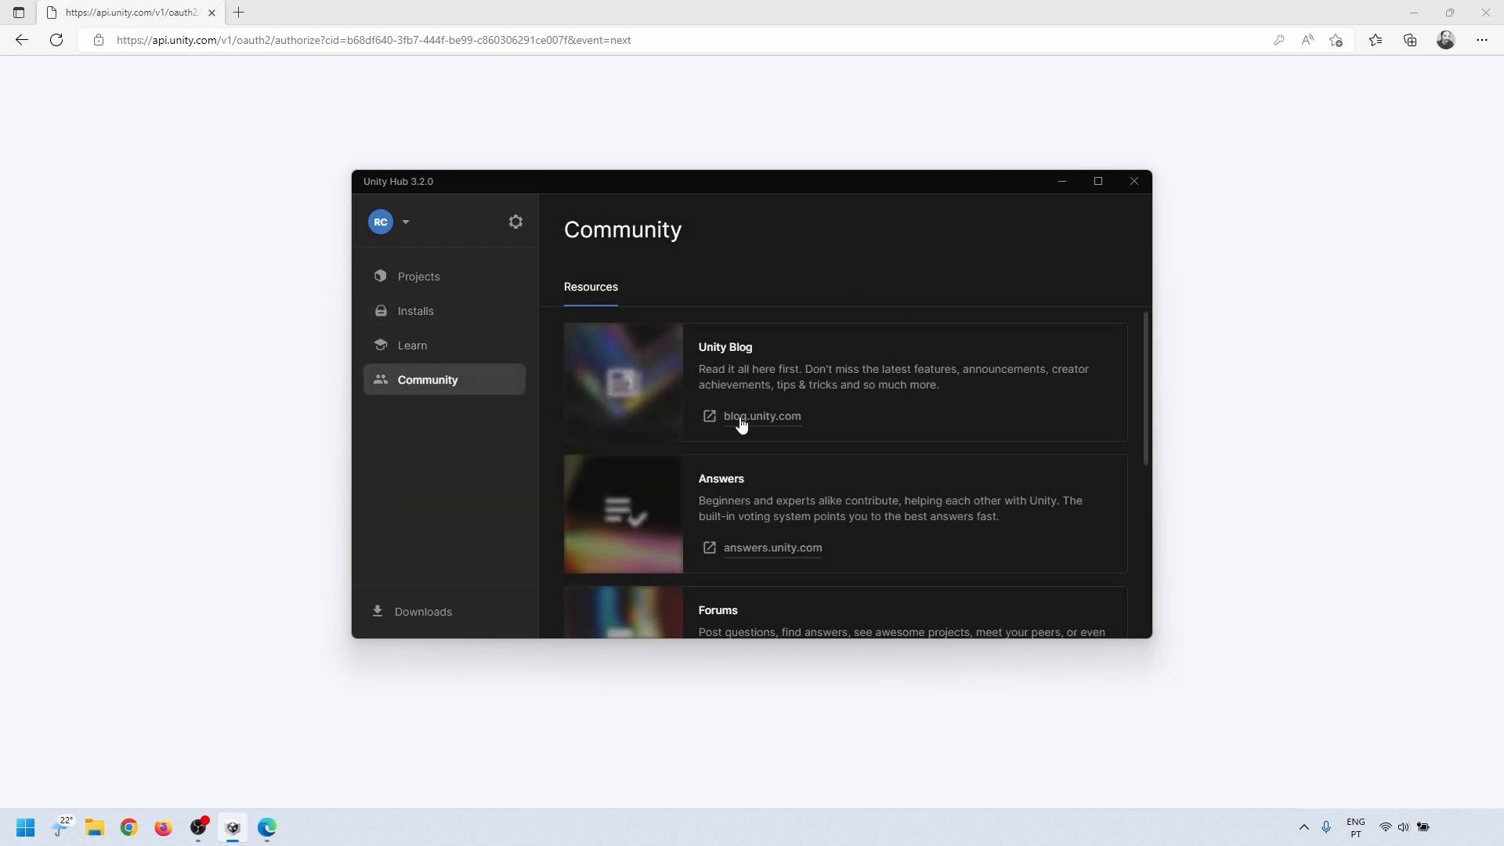
{"action": "scroll", "coordinate": [750, 380], "scroll_direction": "down", "scroll_amount": 5}
{"action": "scroll", "coordinate": [752, 382], "scroll_direction": "up", "scroll_amount": 5}
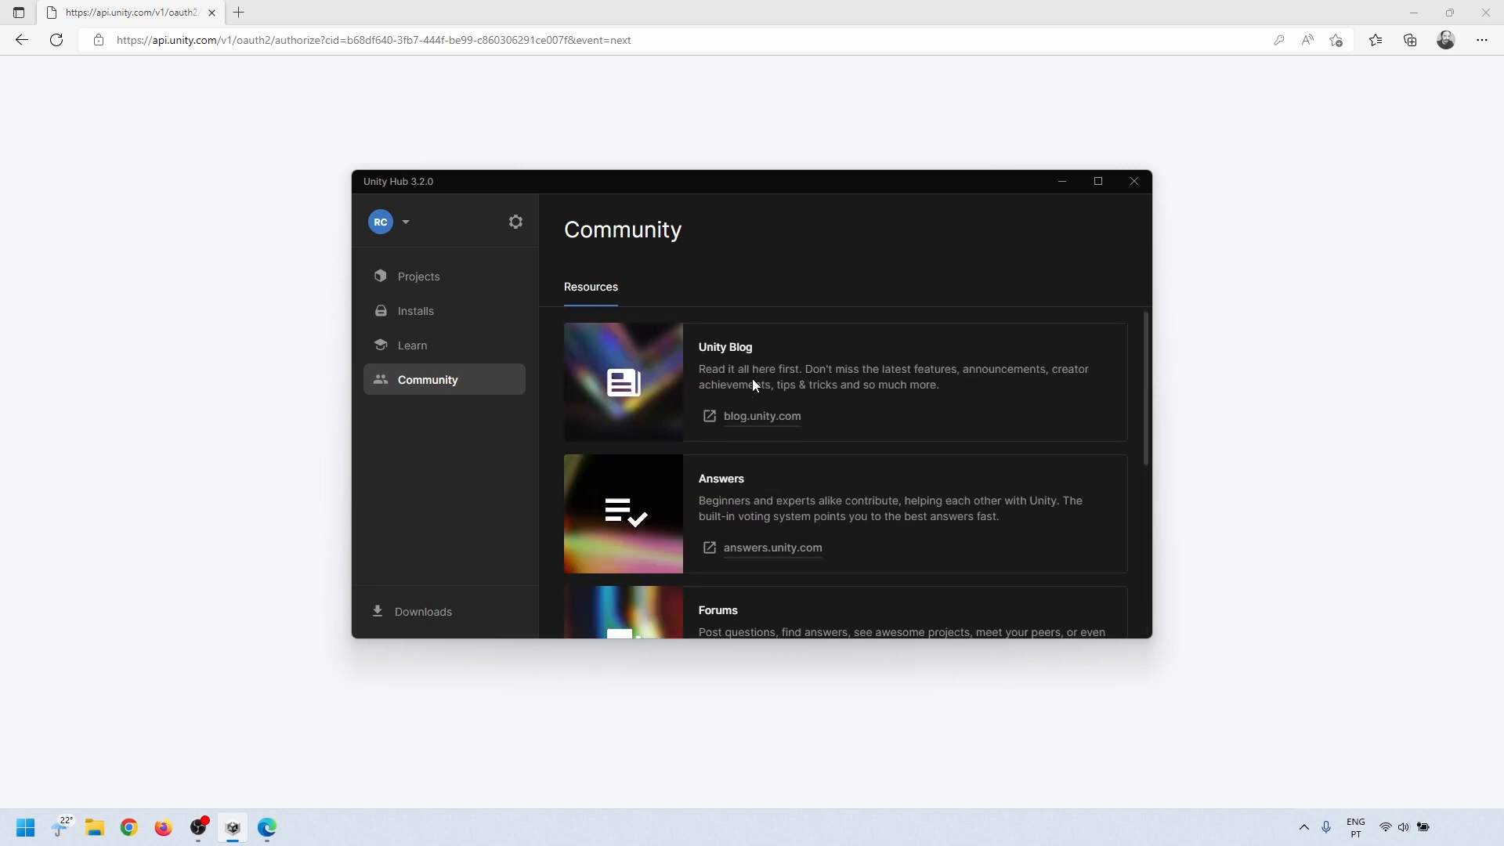
Step: Install Unity 2021.3.9f1 LTS with the Microsoft Visual Studio Community 2019 and Documentation modules, agreeing to the Visual Studio license terms
{"action": "left_click", "coordinate": [418, 318]}
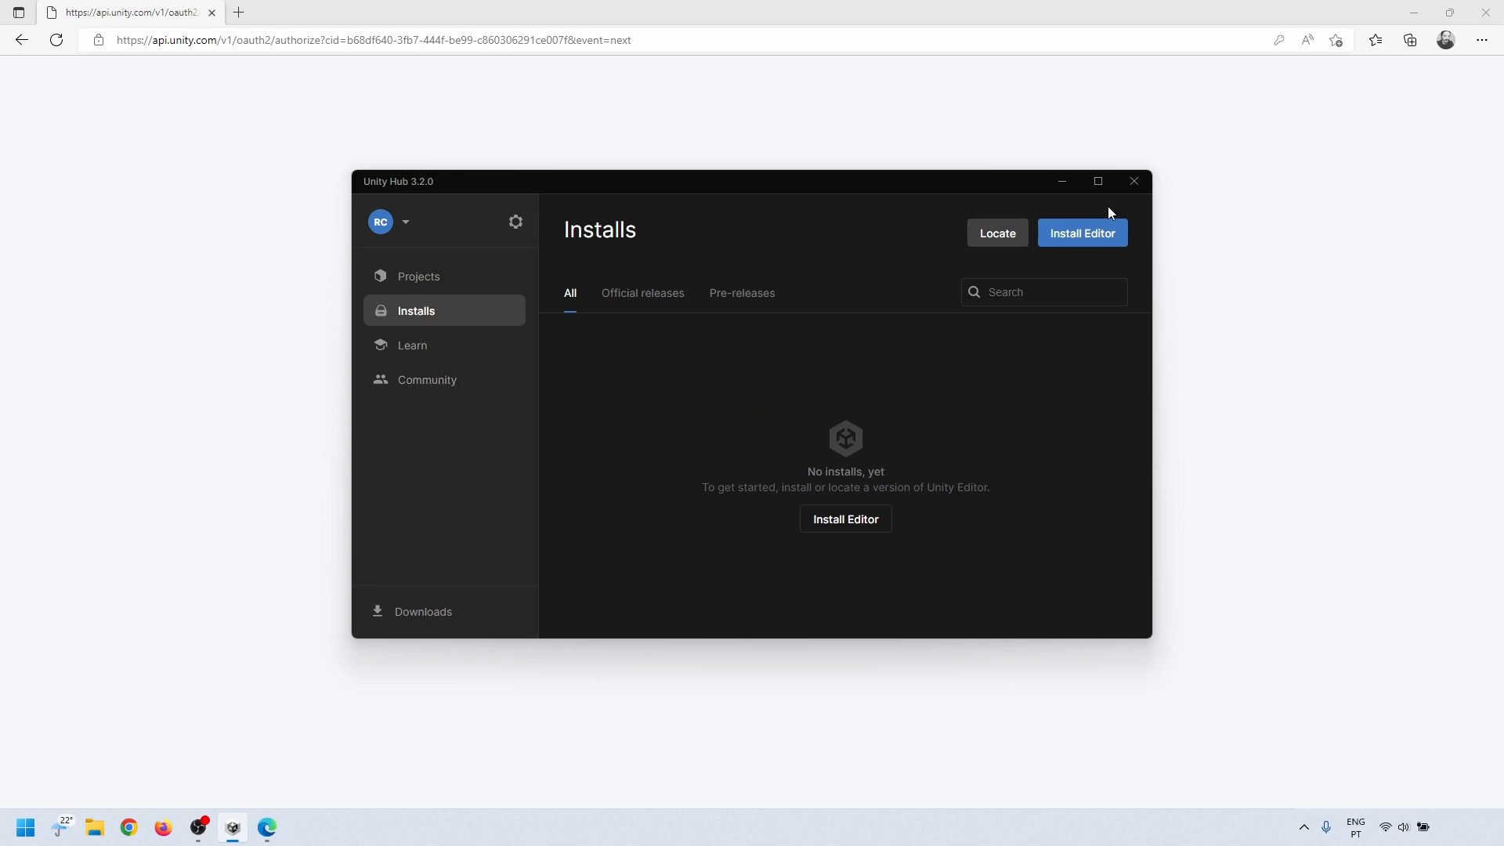
{"action": "left_click", "coordinate": [1109, 241]}
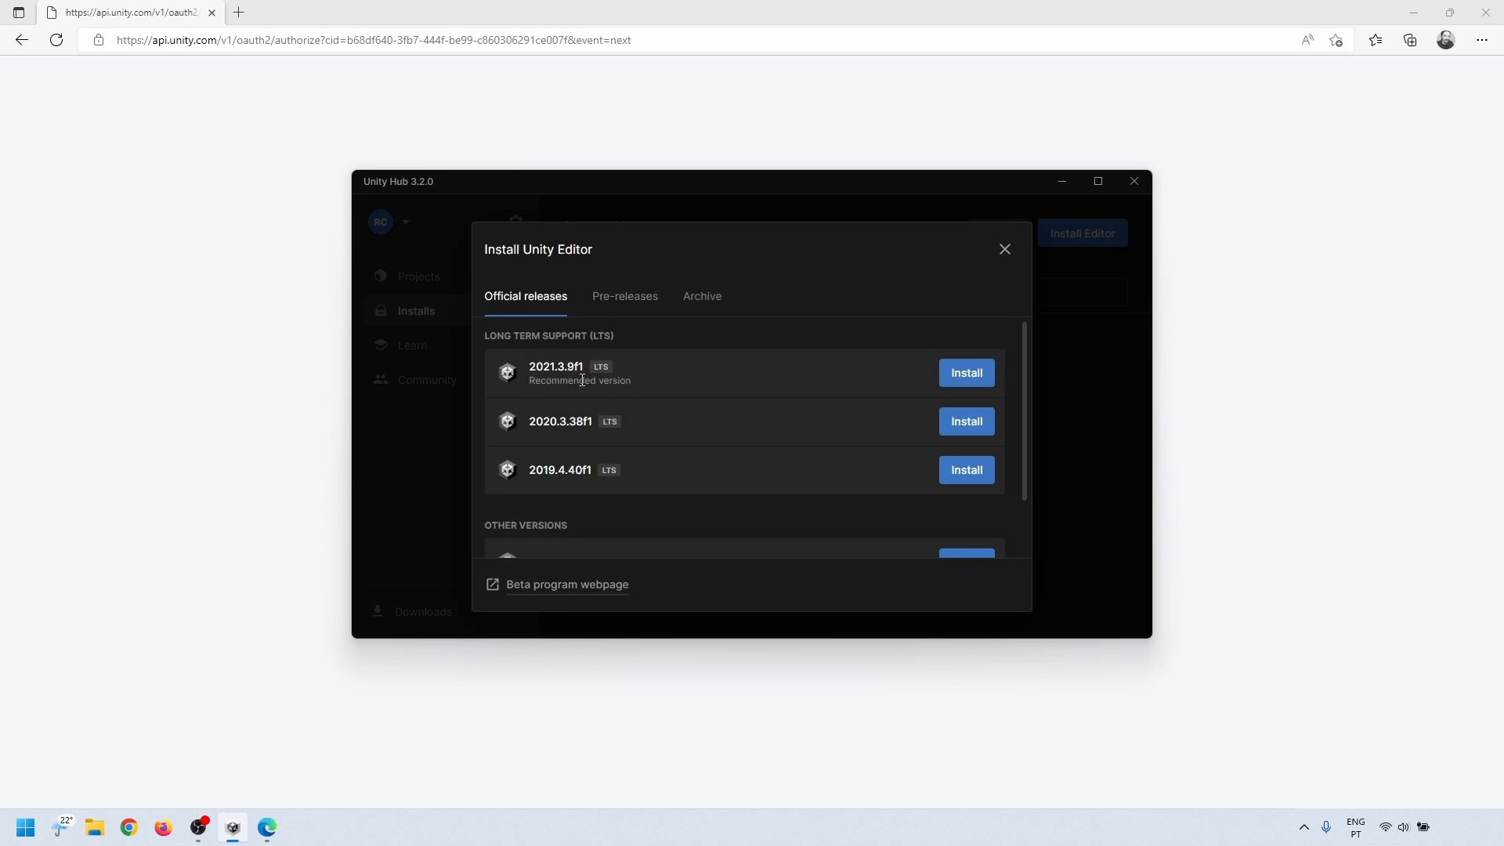
{"action": "left_click", "coordinate": [979, 378]}
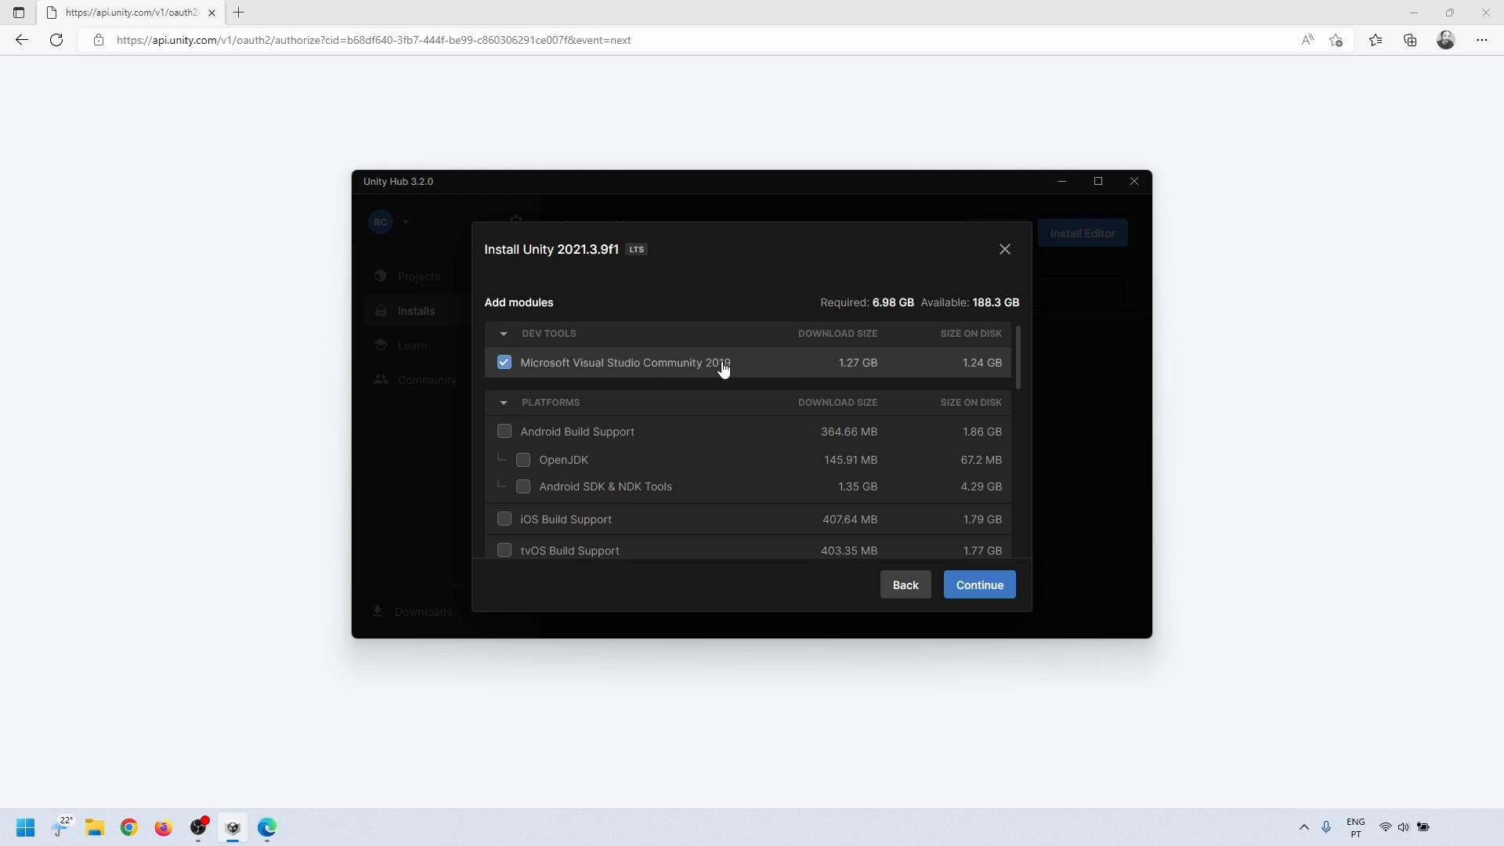
{"action": "left_click_drag", "start_coordinate": [1019, 355], "coordinate": [1030, 523]}
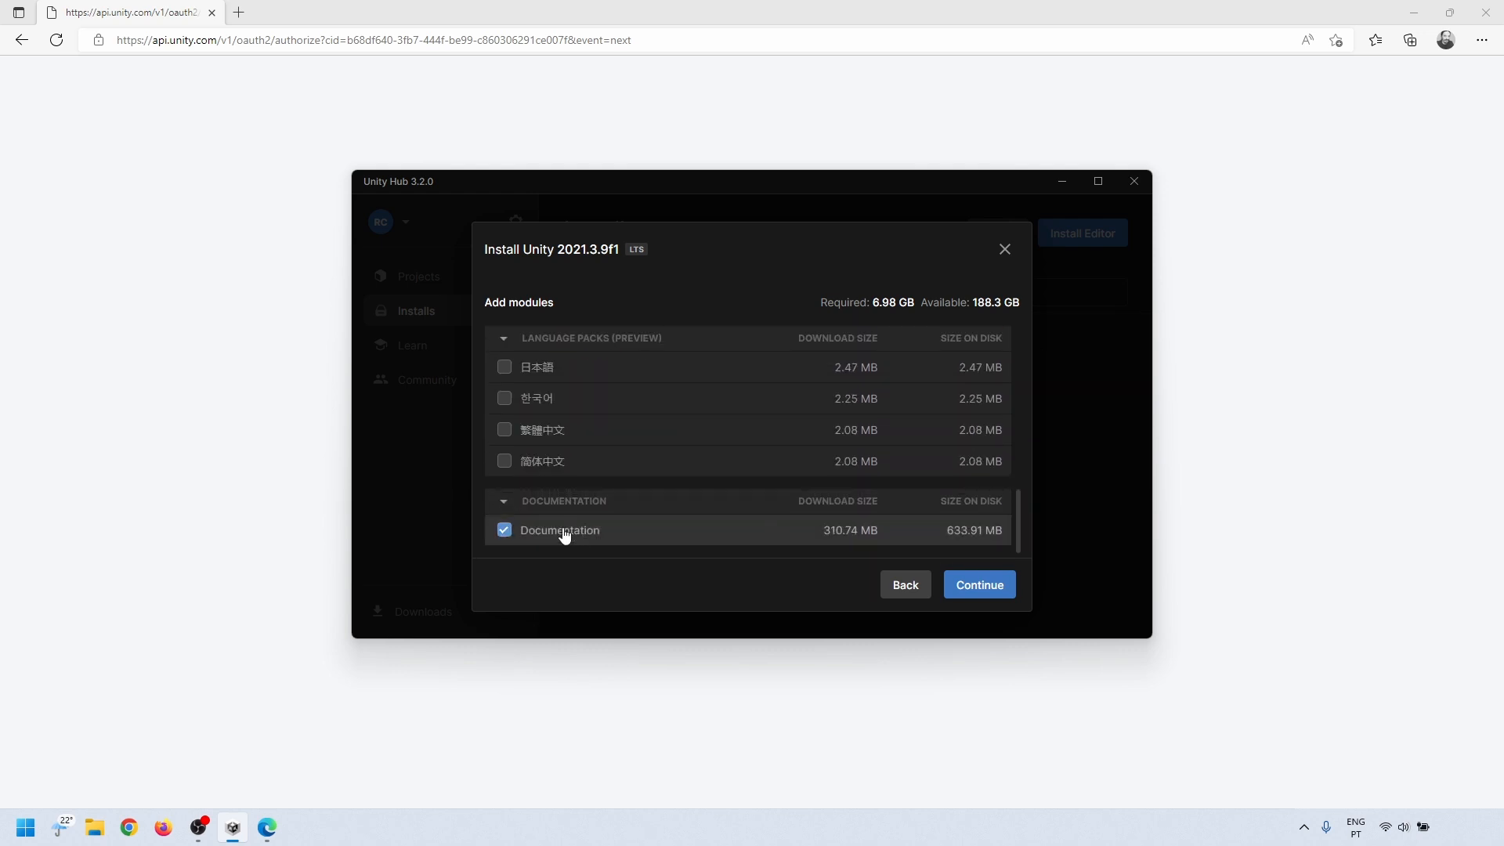
{"action": "left_click", "coordinate": [979, 589]}
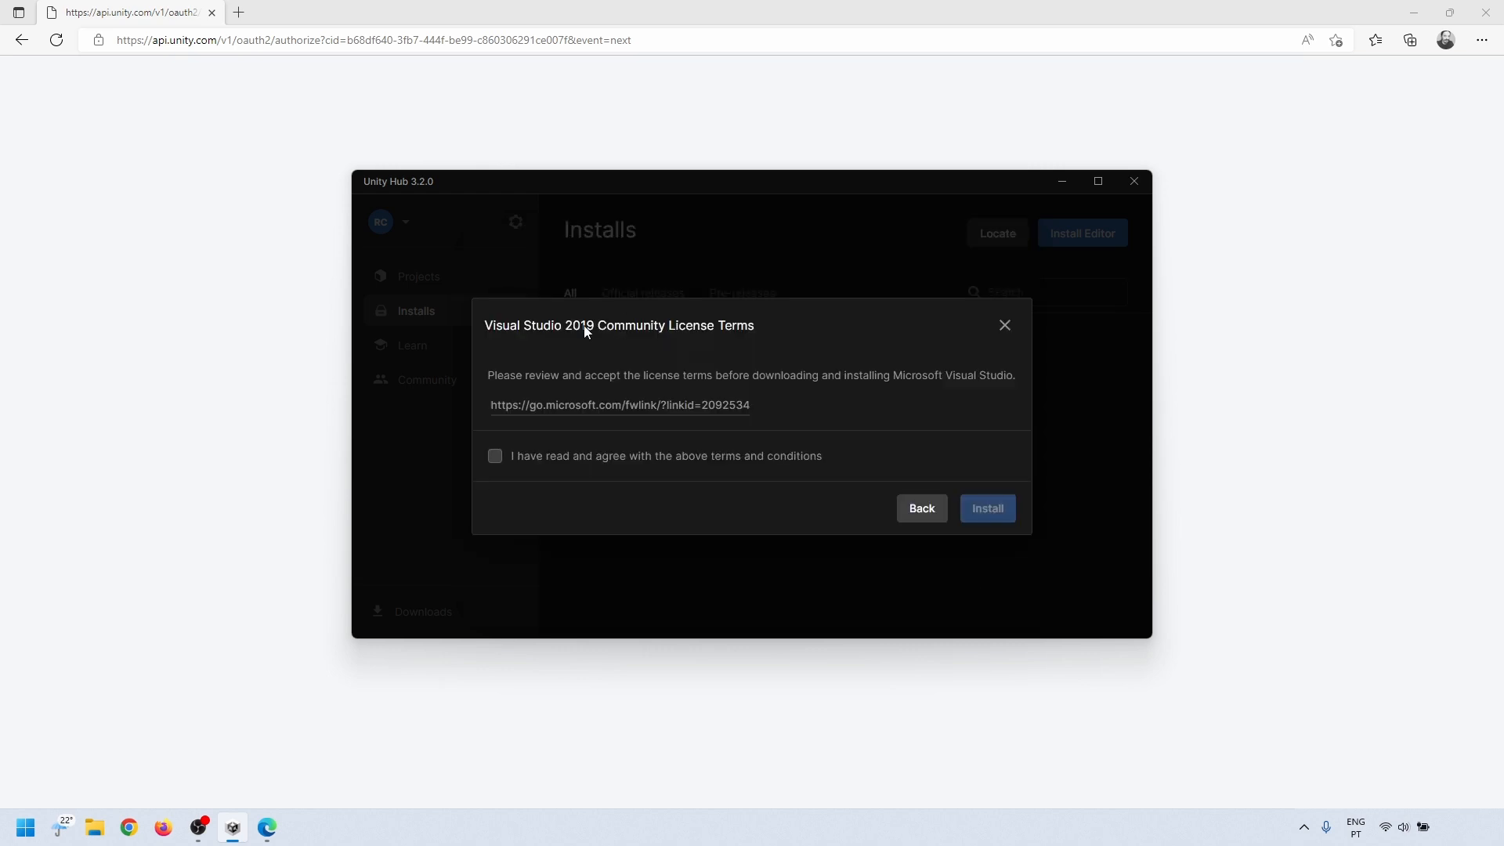
{"action": "left_click", "coordinate": [495, 456]}
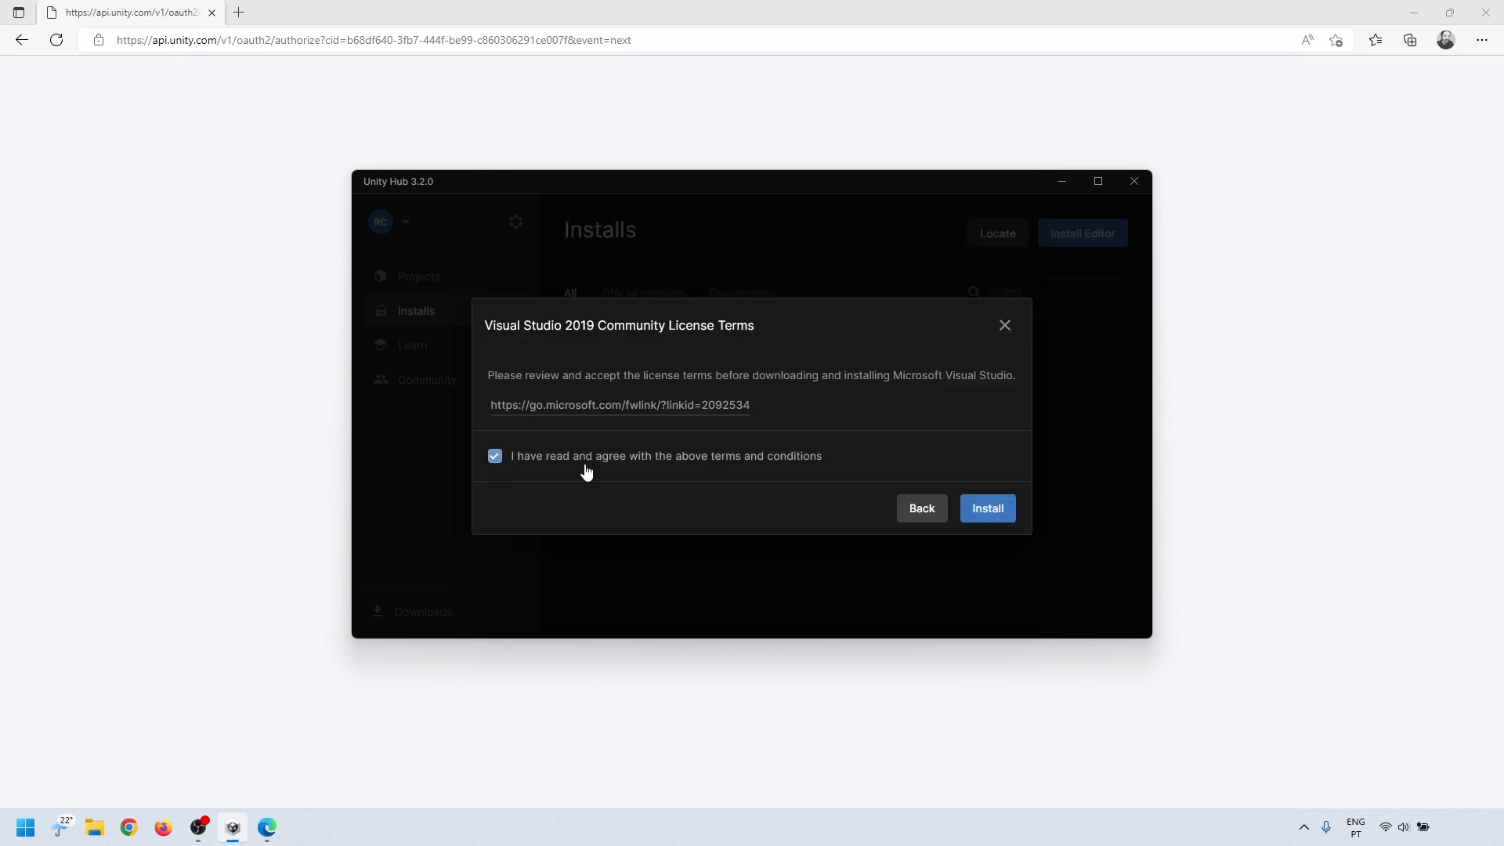
{"action": "left_click", "coordinate": [987, 509]}
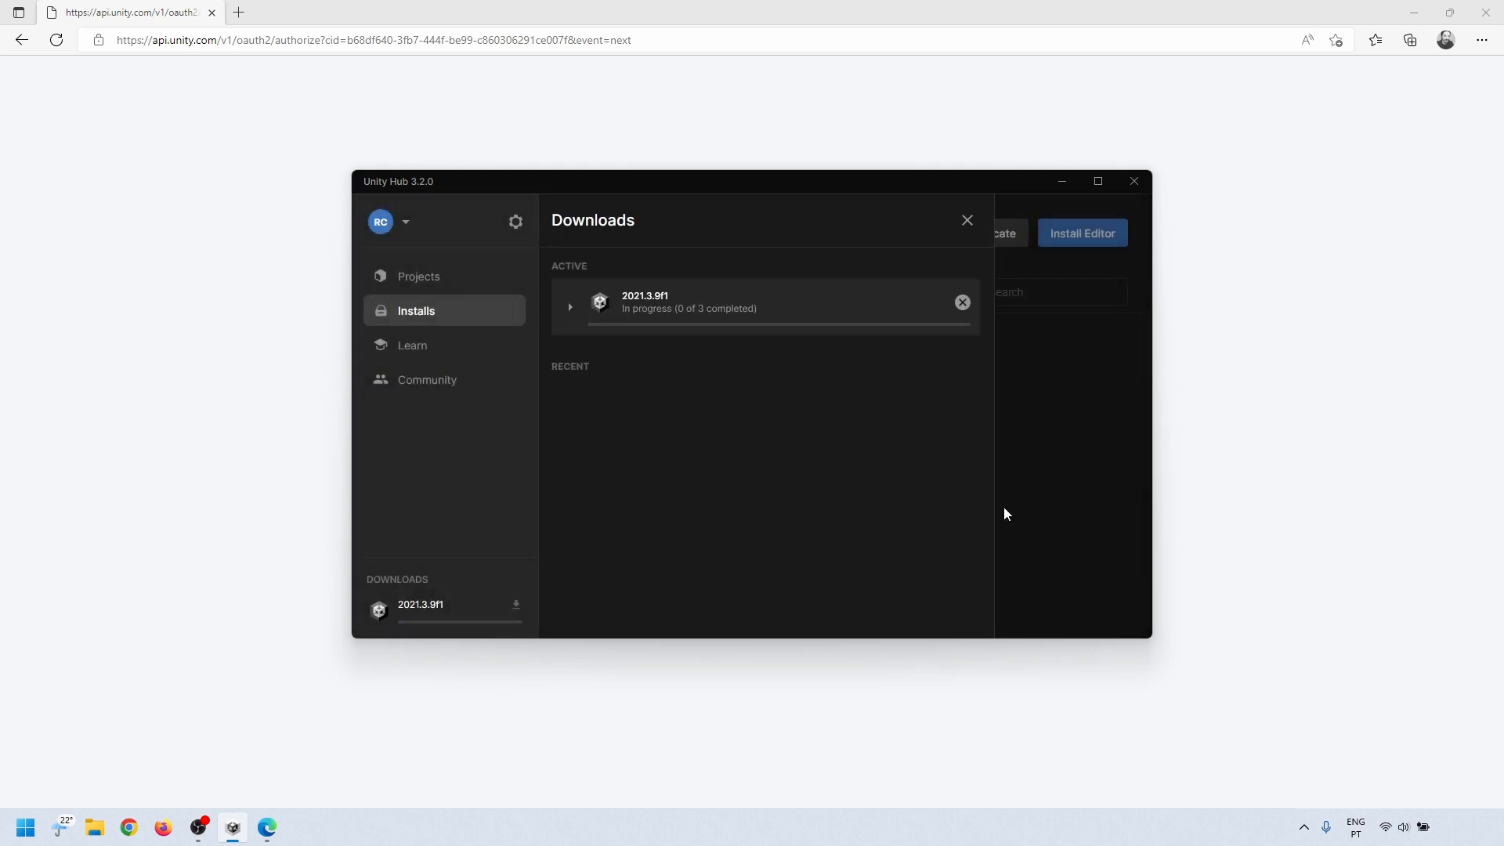
Step: Check the download and installation progress of each Unity 2021.3.9f1 component
{"action": "left_click", "coordinate": [574, 308]}
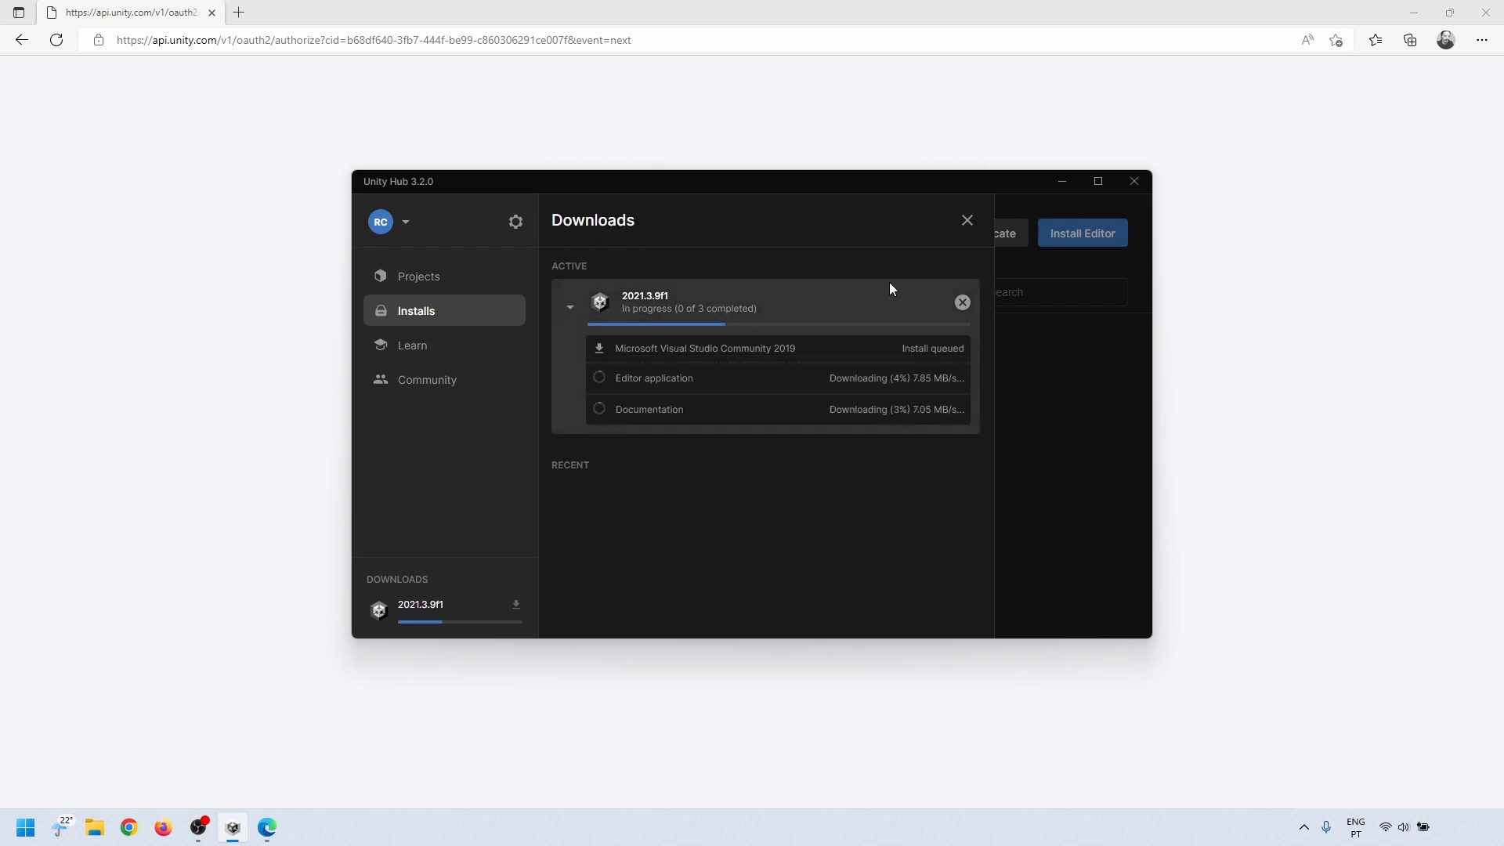
{"action": "left_click", "coordinate": [968, 220]}
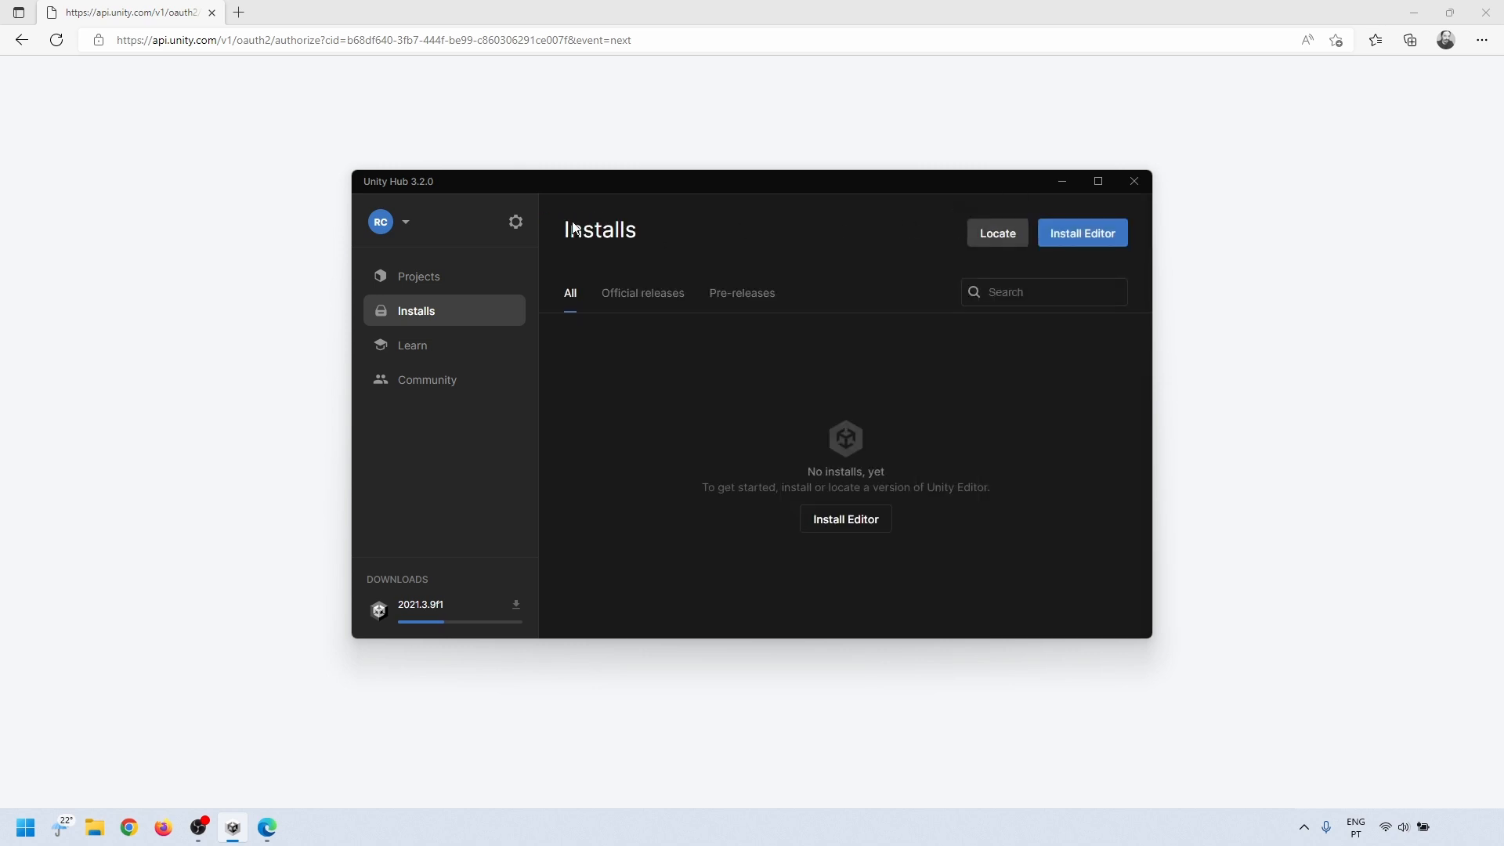
{"action": "left_click", "coordinate": [399, 584]}
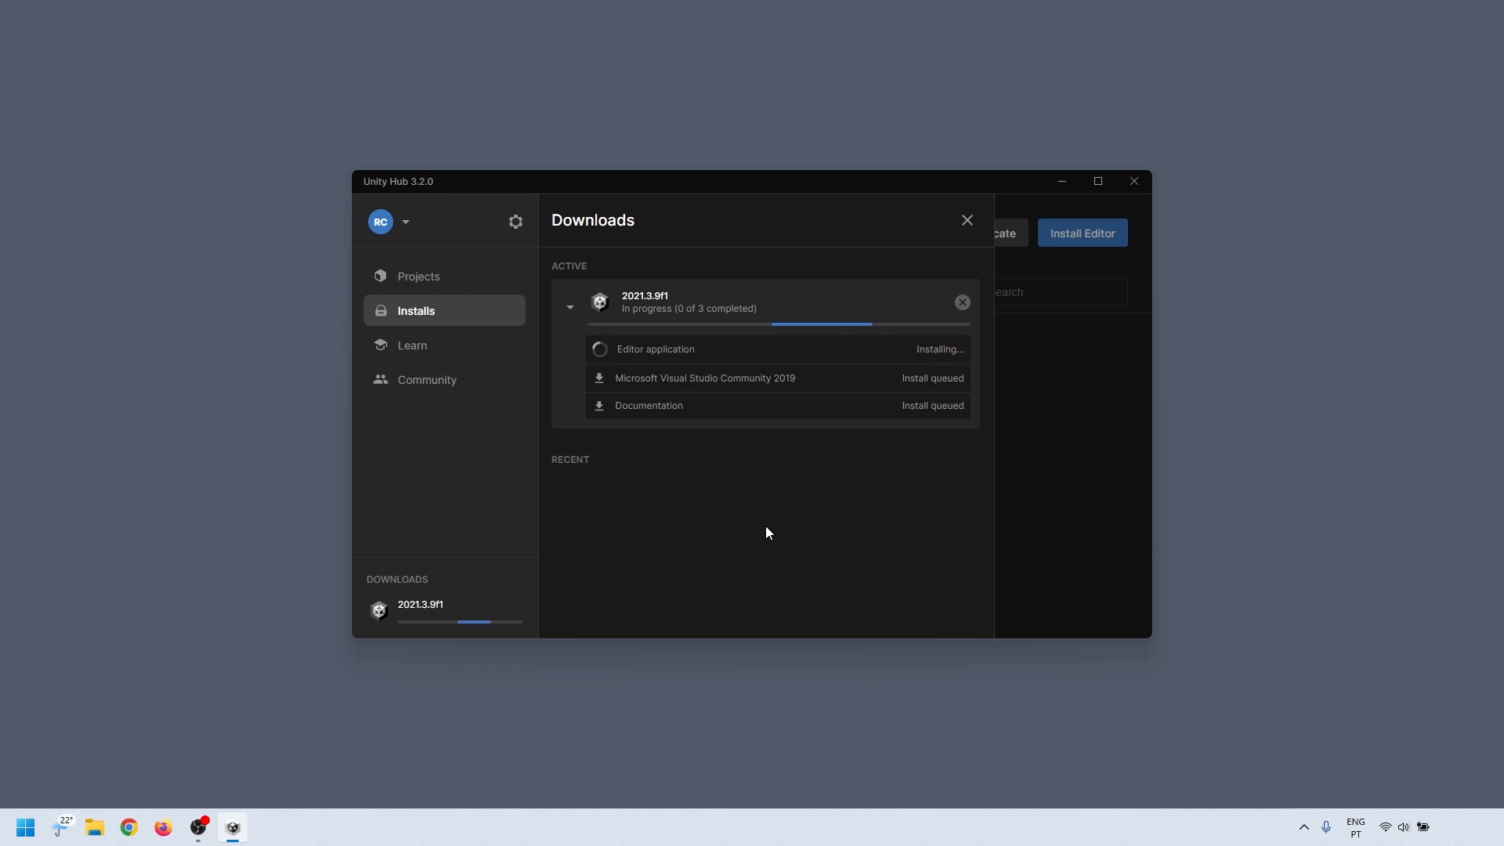
Step: Install Visual Studio Community 2019 in the default location, continuing without adding any workloads
{"action": "left_click", "coordinate": [894, 494]}
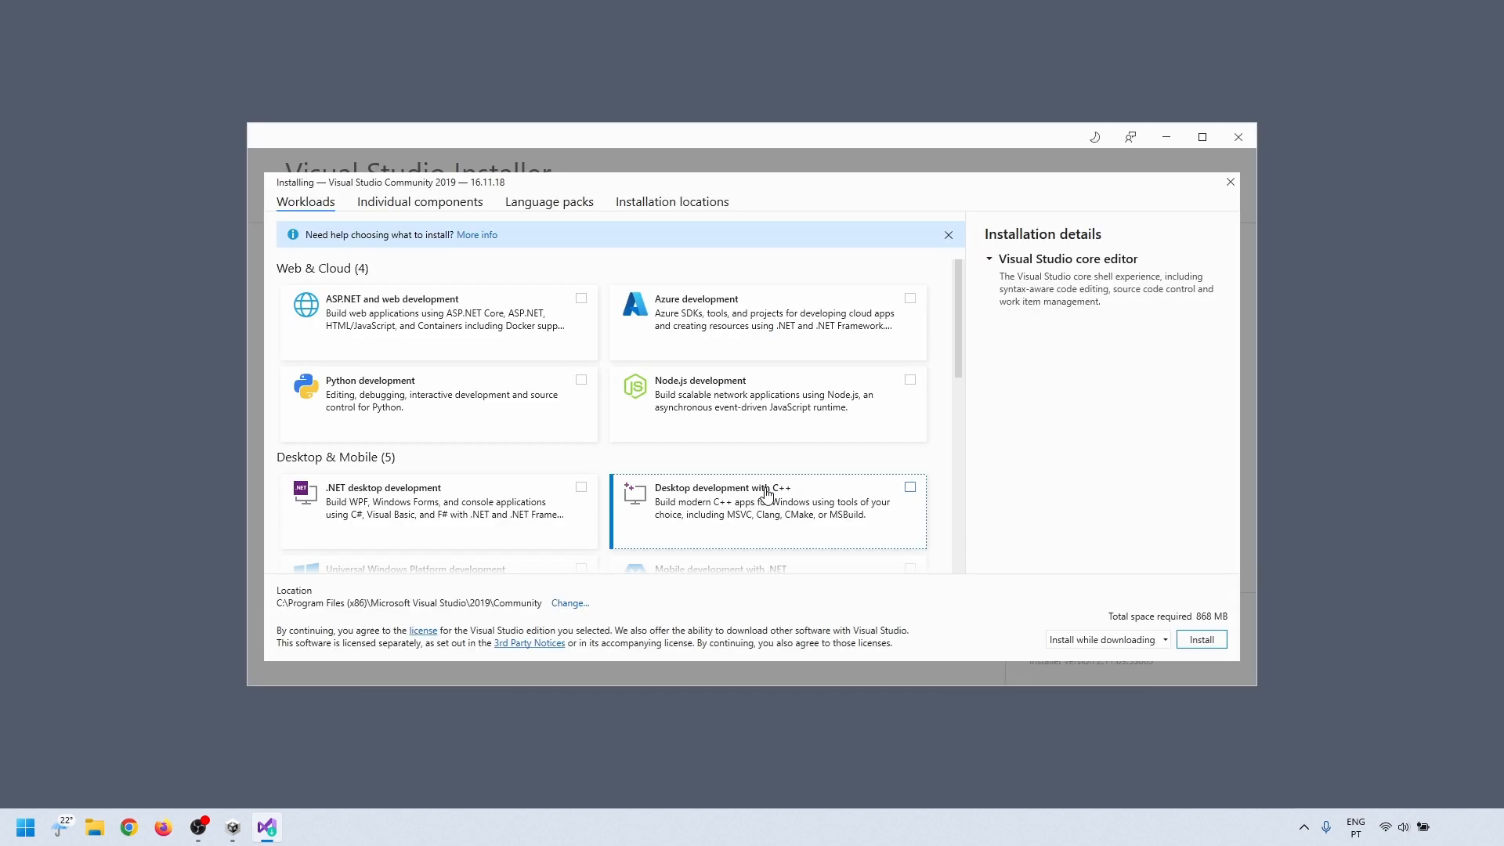
{"action": "left_click", "coordinate": [1188, 645]}
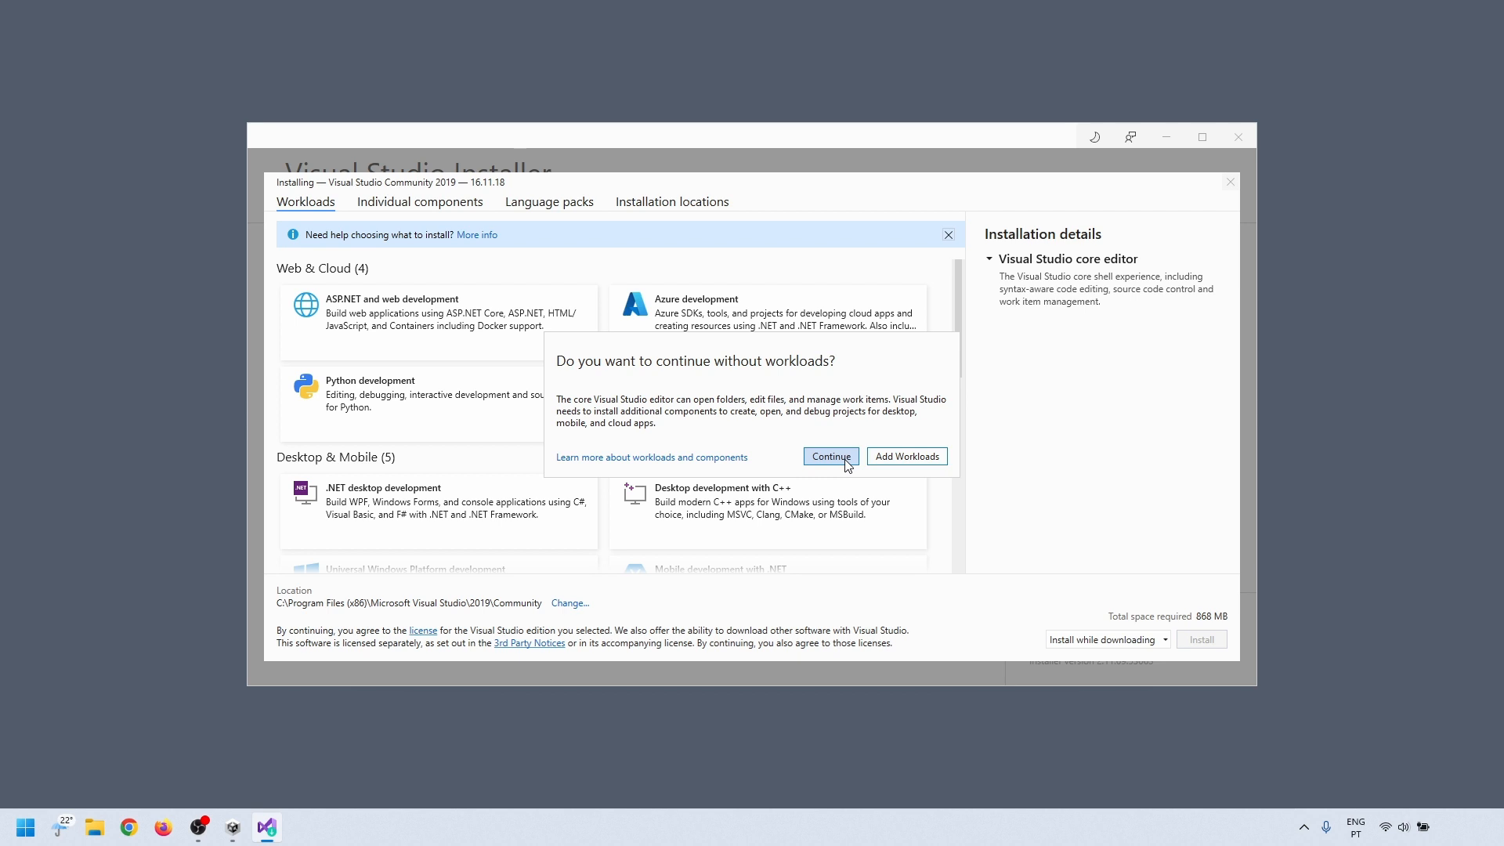
{"action": "left_click", "coordinate": [832, 456]}
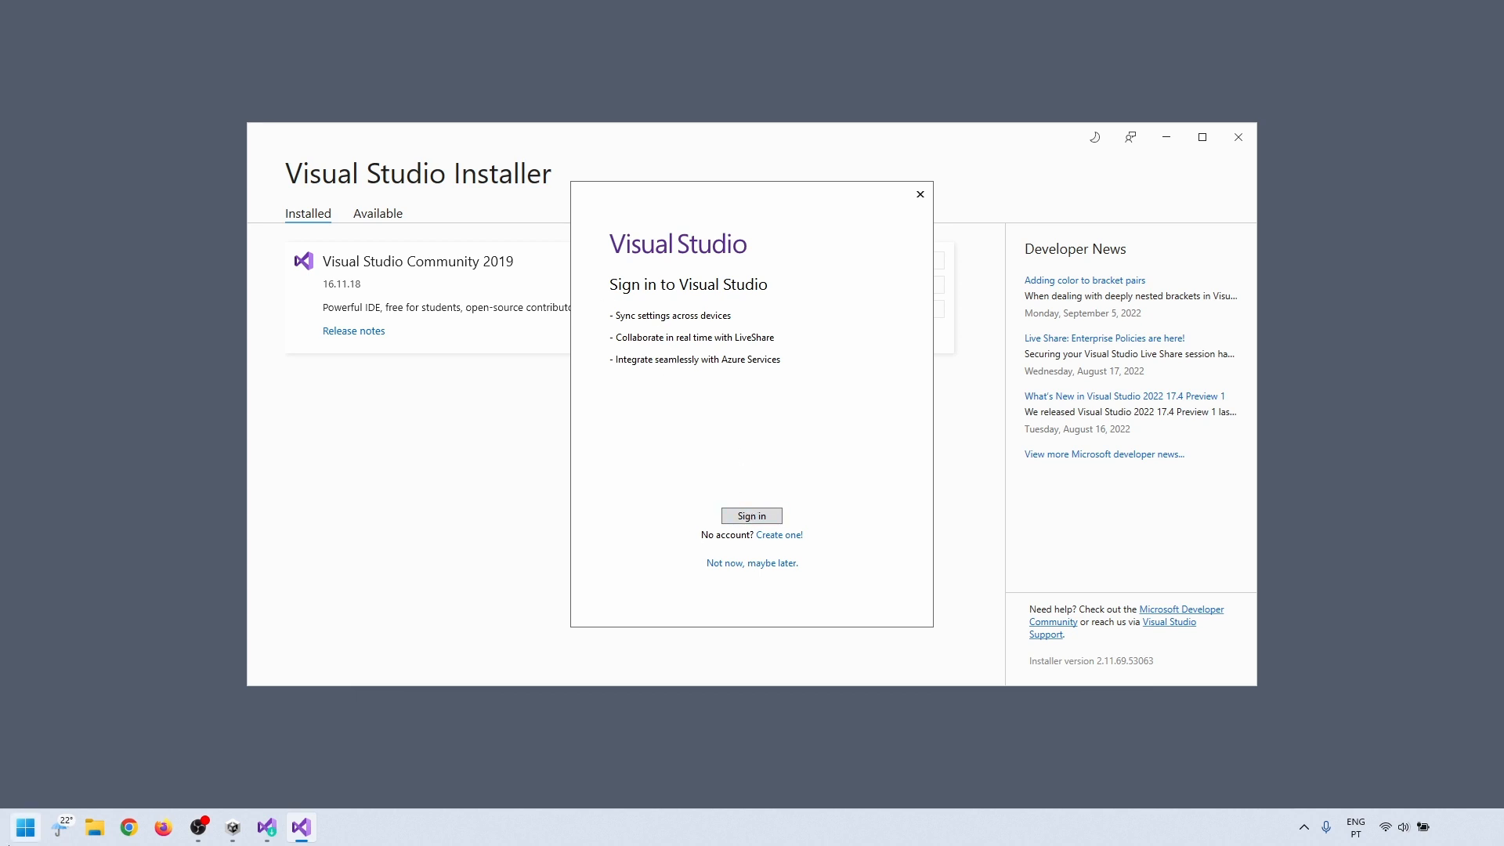
Step: Sign in to Visual Studio with the Microsoft account
{"action": "left_click", "coordinate": [27, 824]}
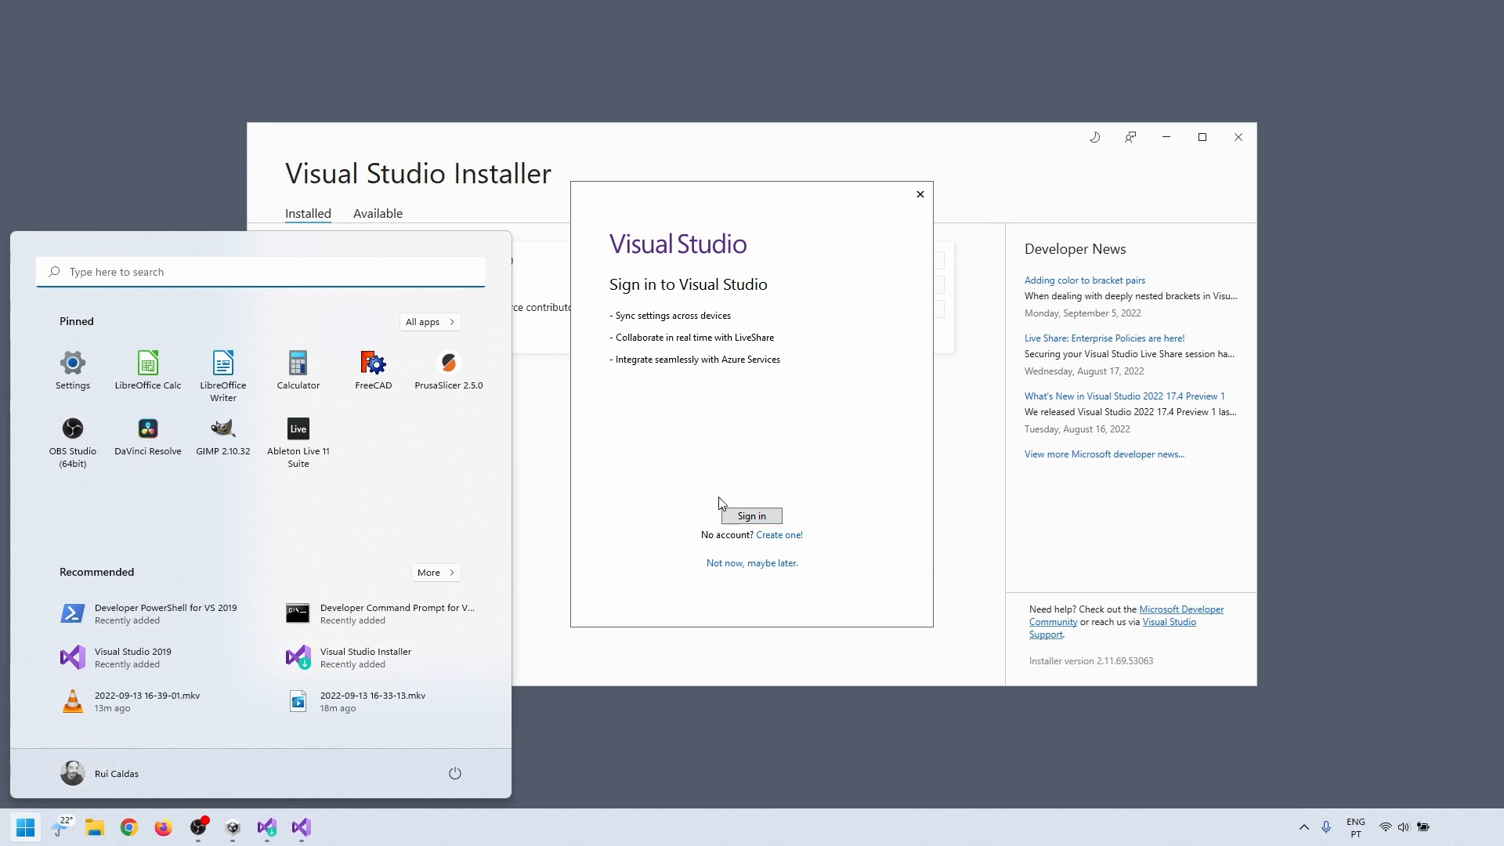
{"action": "left_click", "coordinate": [731, 516]}
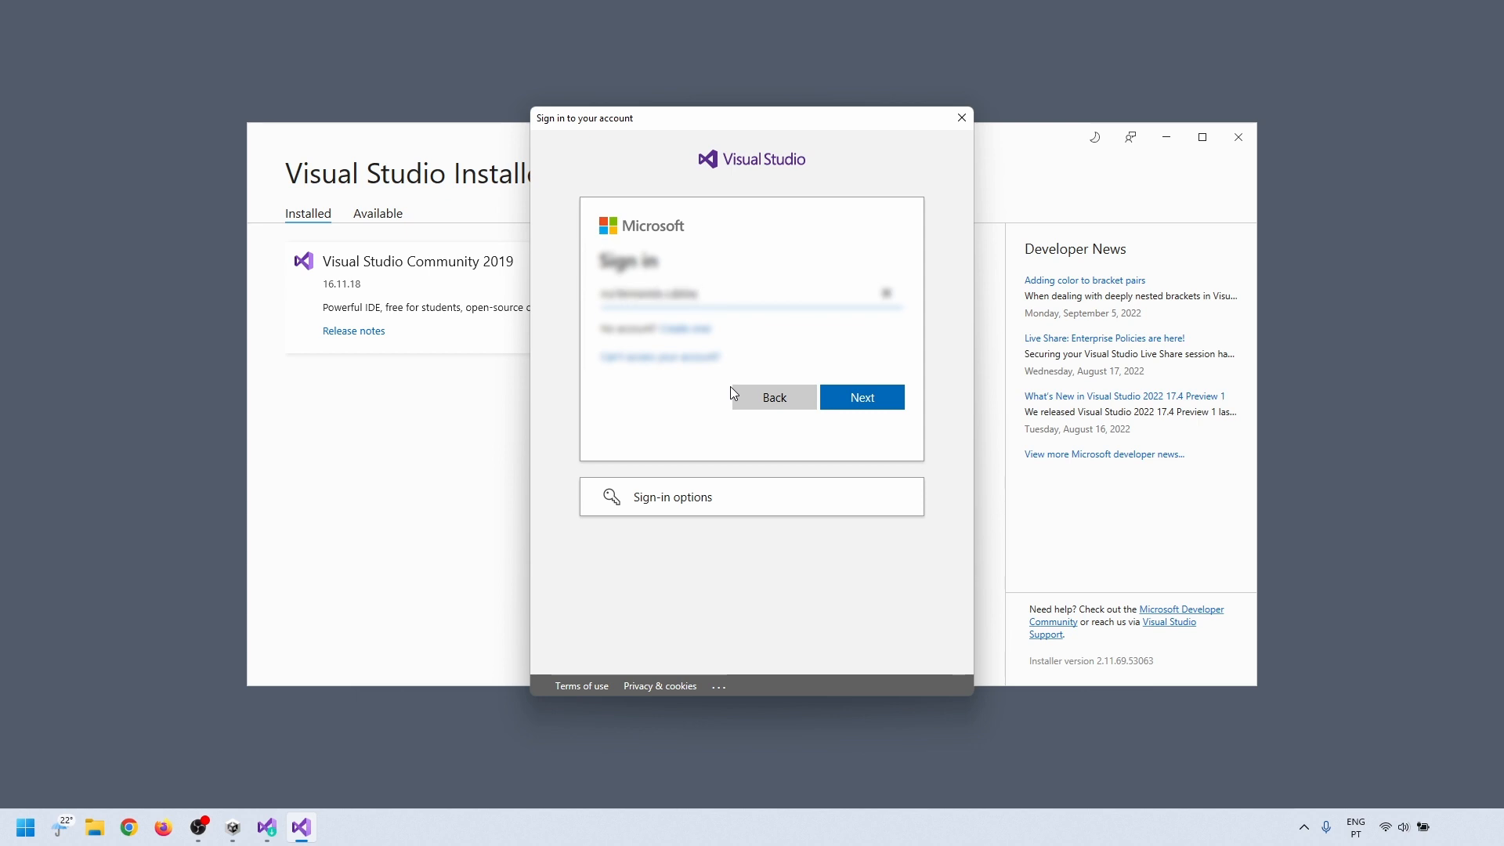
{"action": "left_click", "coordinate": [865, 398]}
{"action": "left_click", "coordinate": [866, 406]}
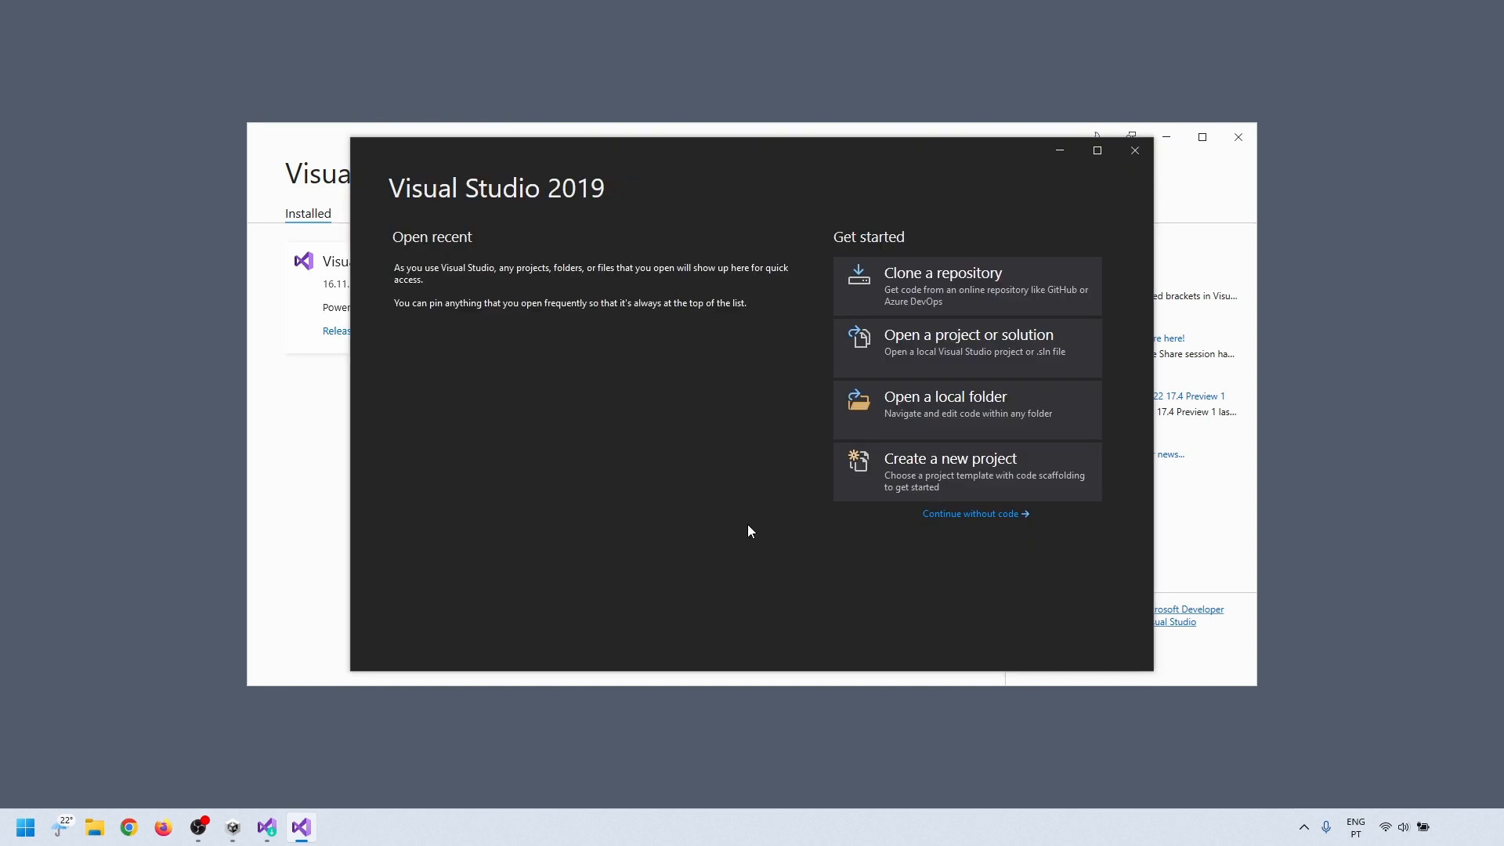
Step: Close Visual Studio 2019 and its installer, then dismiss the Unity Hub downloads and show the Projects list
{"action": "left_click", "coordinate": [1135, 151]}
{"action": "left_click", "coordinate": [1239, 137]}
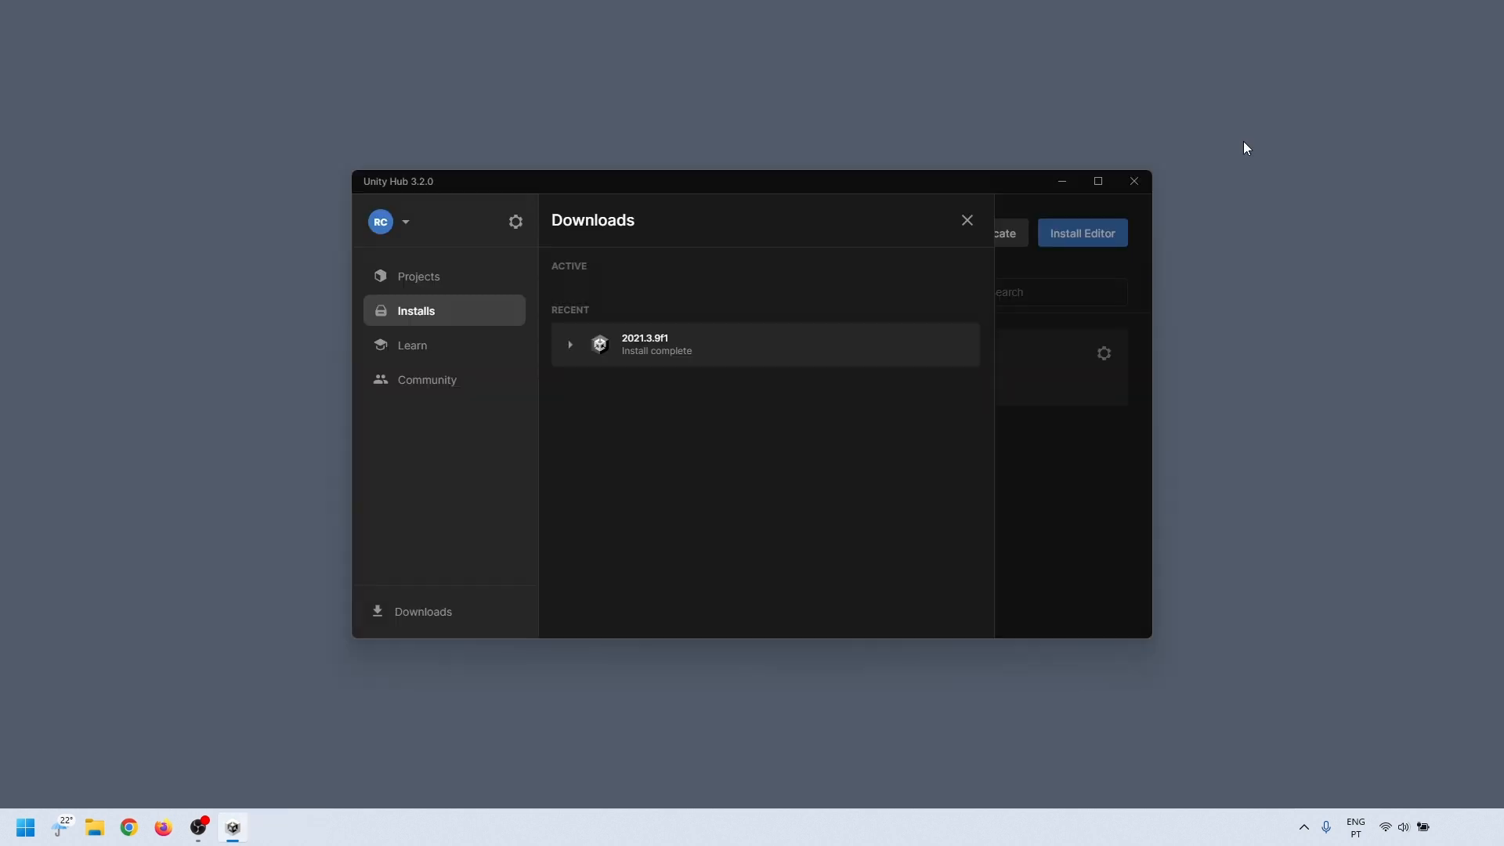
{"action": "left_click", "coordinate": [967, 222]}
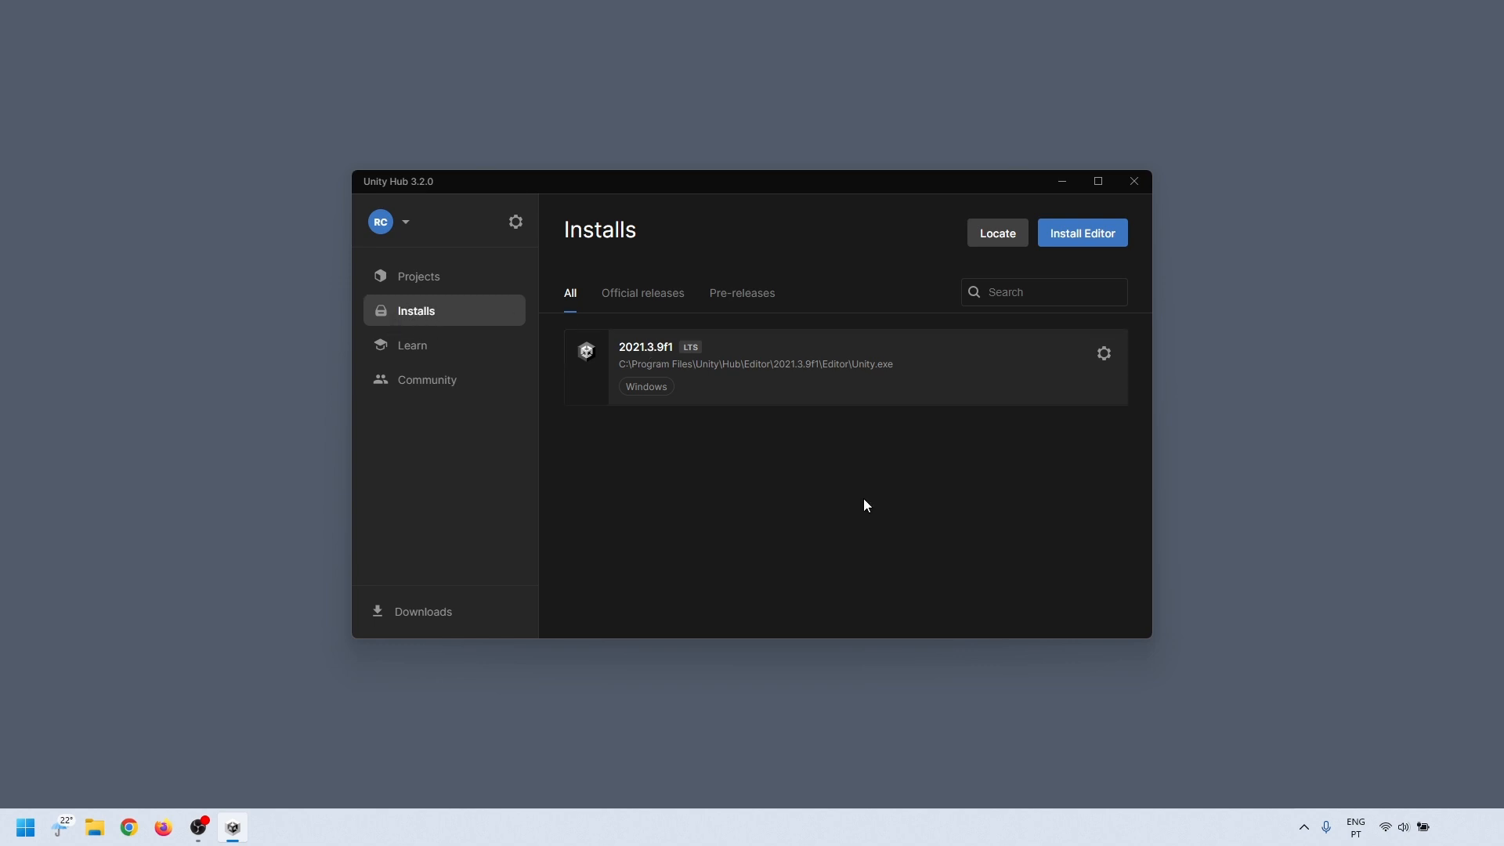
{"action": "left_click", "coordinate": [458, 283]}
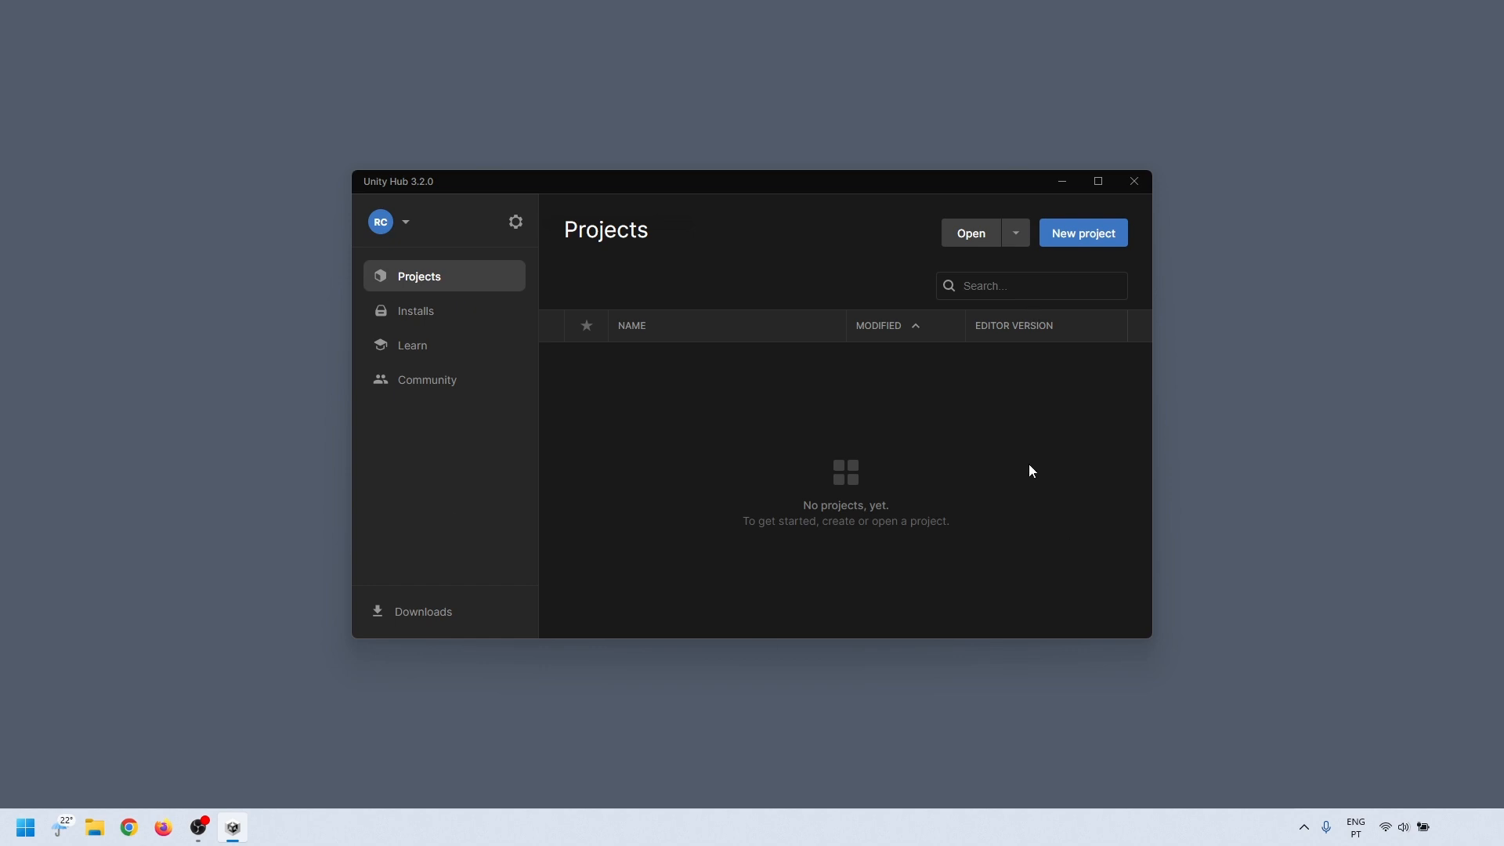
Step: Close Unity Hub and relaunch it from a Windows search for "uni"
{"action": "left_click", "coordinate": [1134, 181]}
{"action": "key", "text": "super"}
{"action": "type", "text": "uni"}
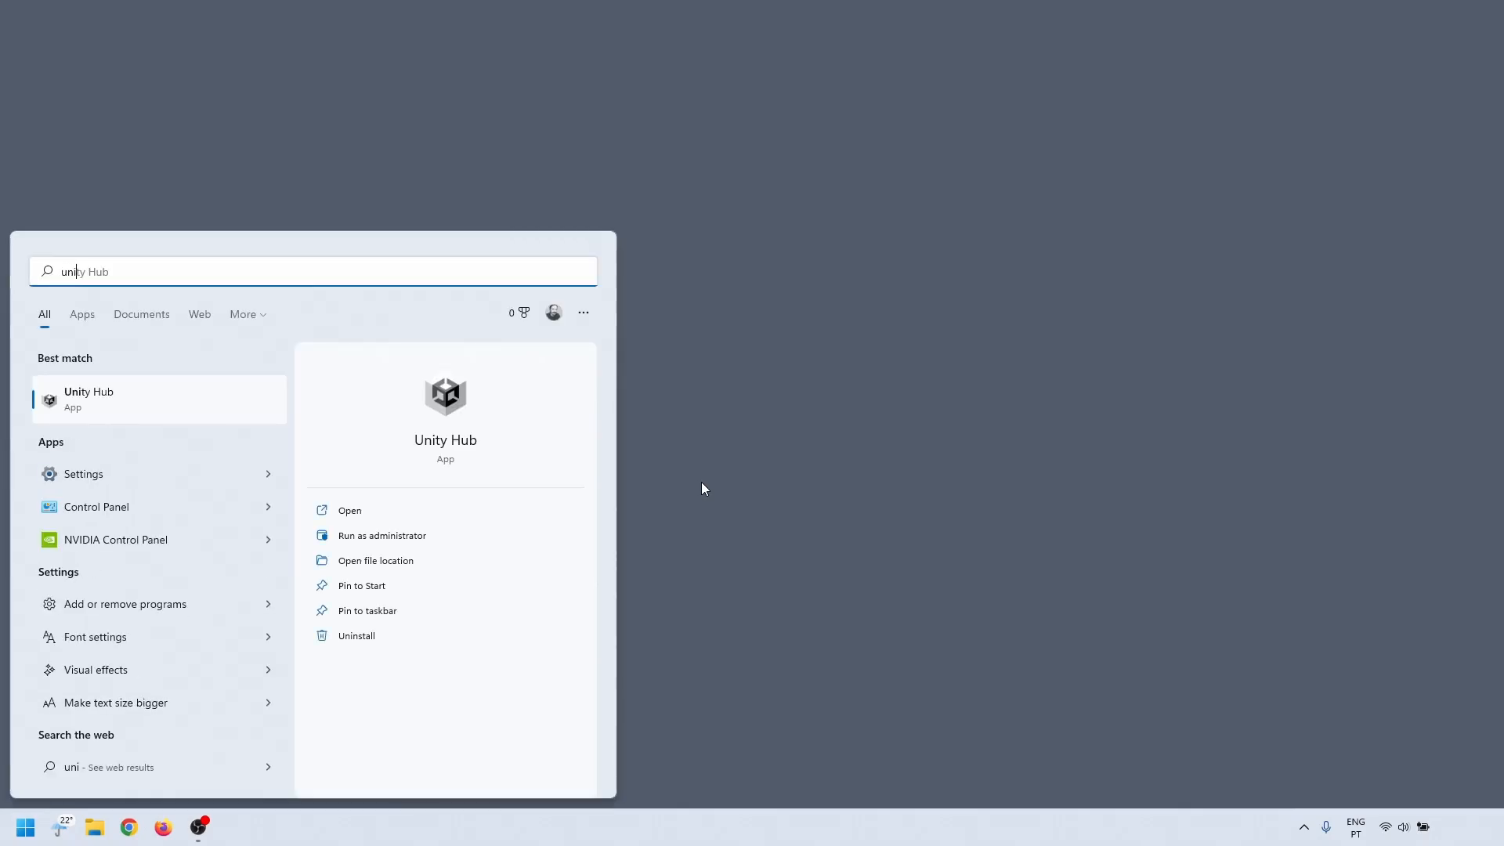
{"action": "left_click", "coordinate": [78, 398]}
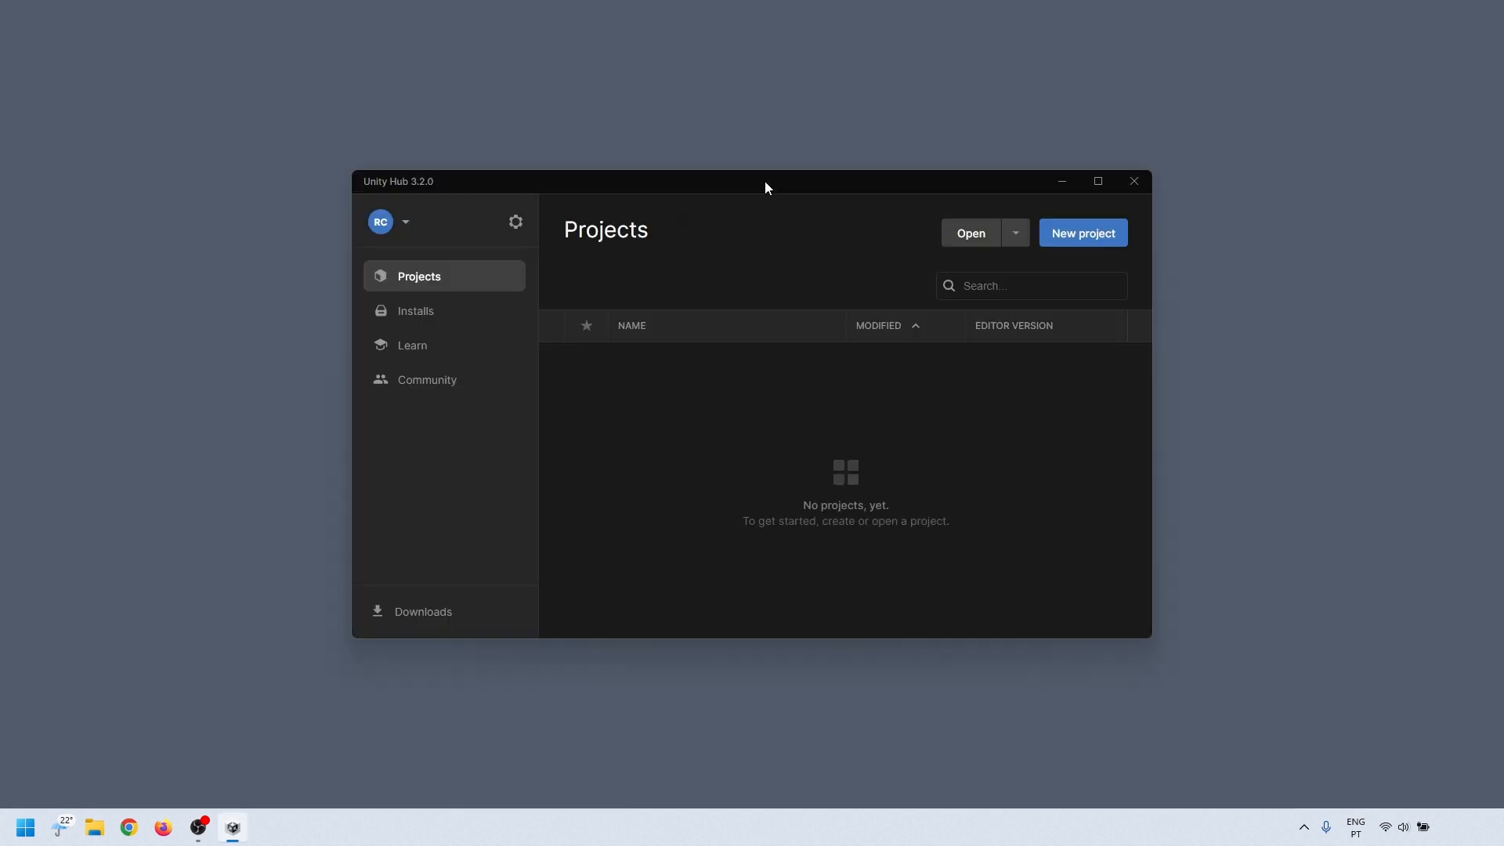